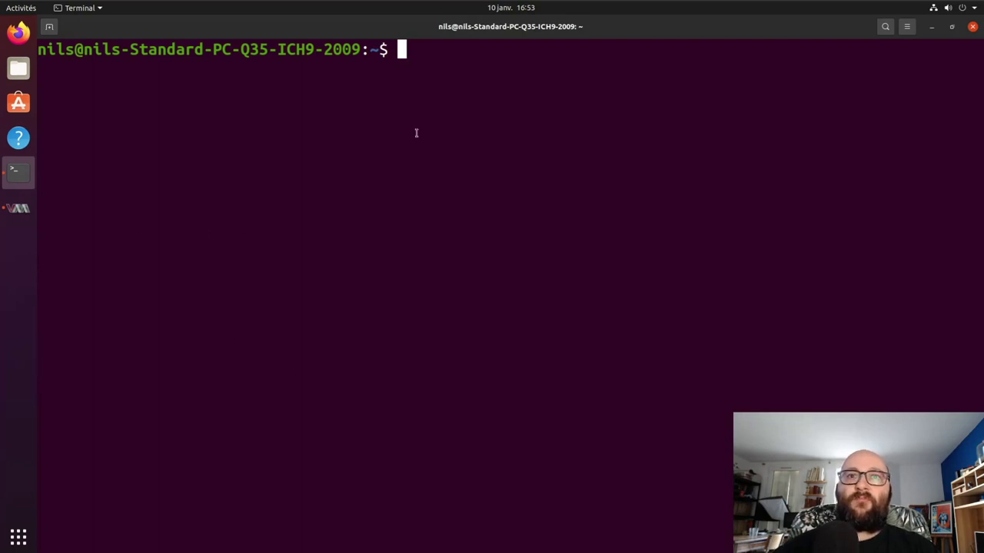
Step: Reboot the computer with the command sudo reboot
text(sudo)
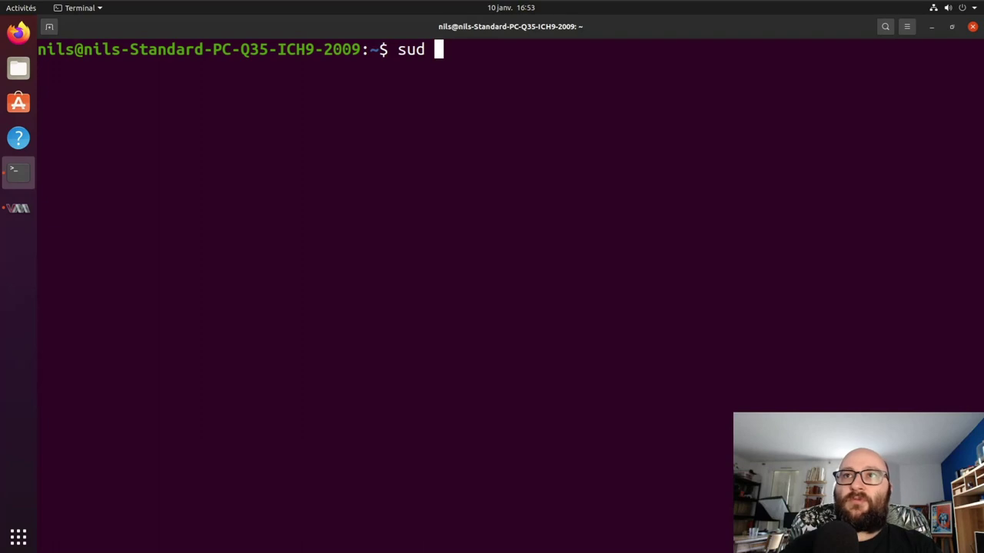
key(BackSpace)
text(o reboot)
key(Return)
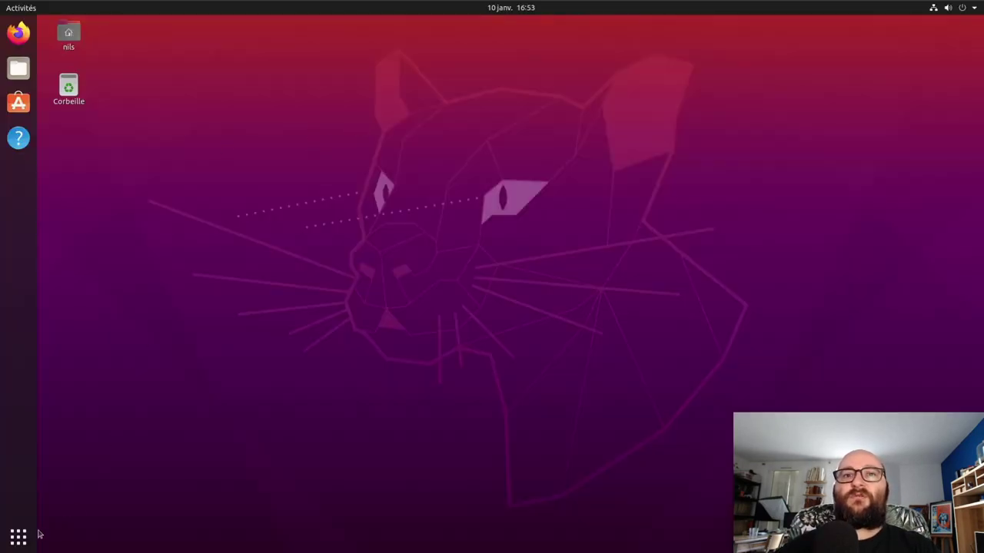
Step: Open Gestionnaire de machines virtuelles, select the QEMU/KVM connection and move the window nearer the middle of the desktop
click(19, 538)
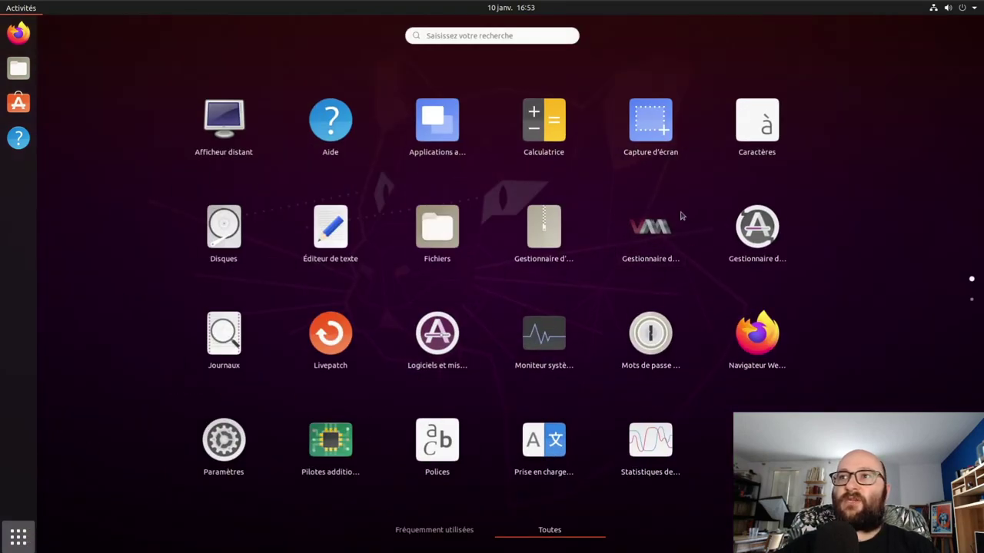
click(659, 250)
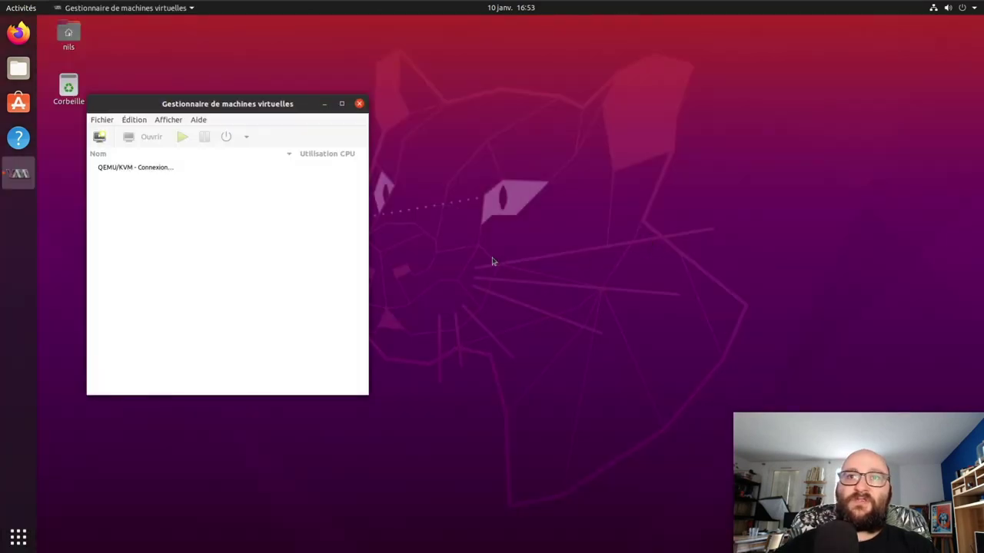
click(141, 168)
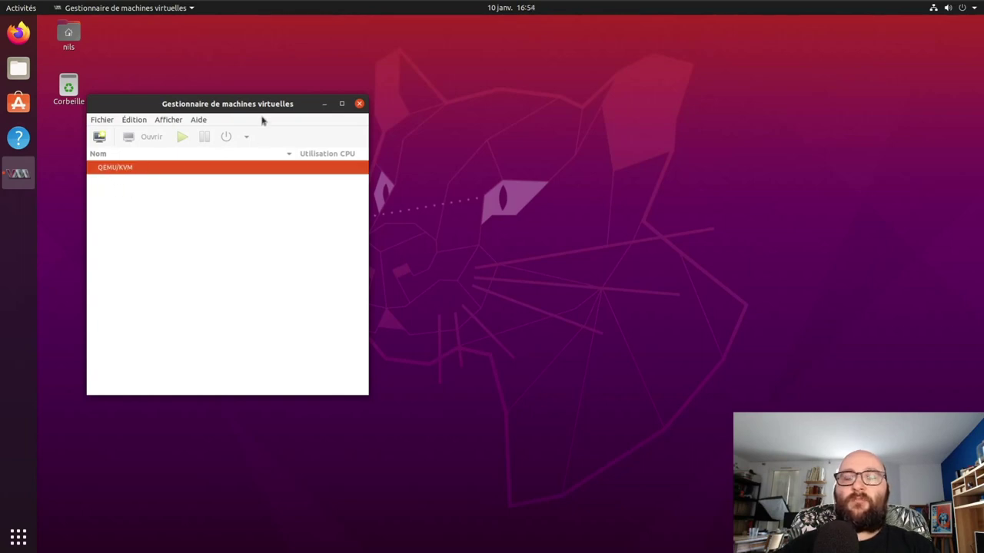
drag(233, 106, 396, 89)
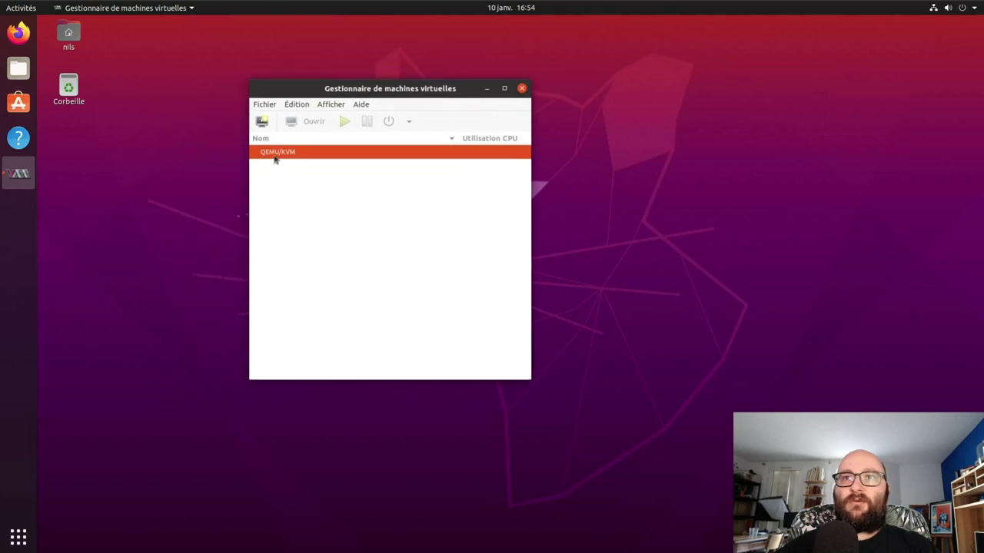
Step: Review the virtual networks and storage in the QEMU/KVM connection details, and close the details
right_click(274, 154)
click(304, 214)
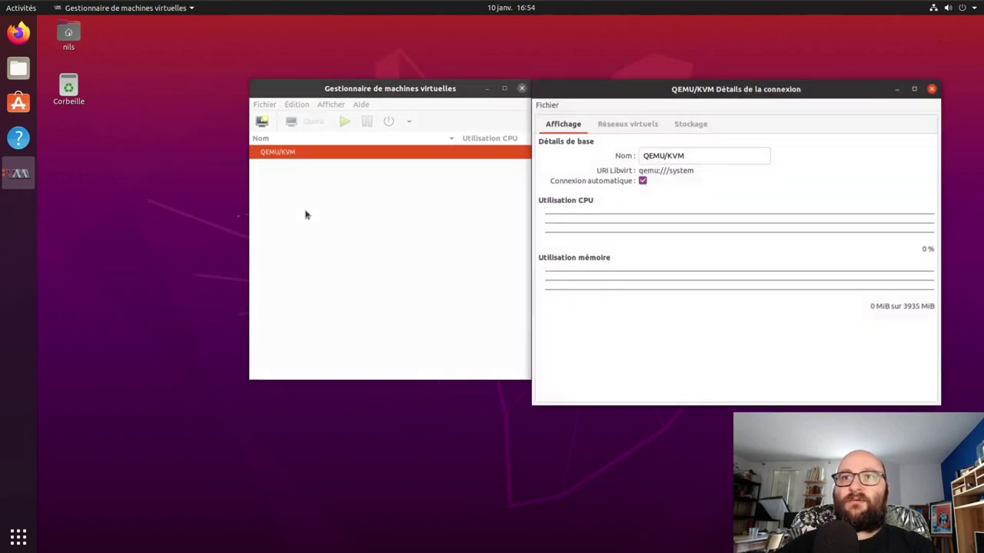
click(641, 127)
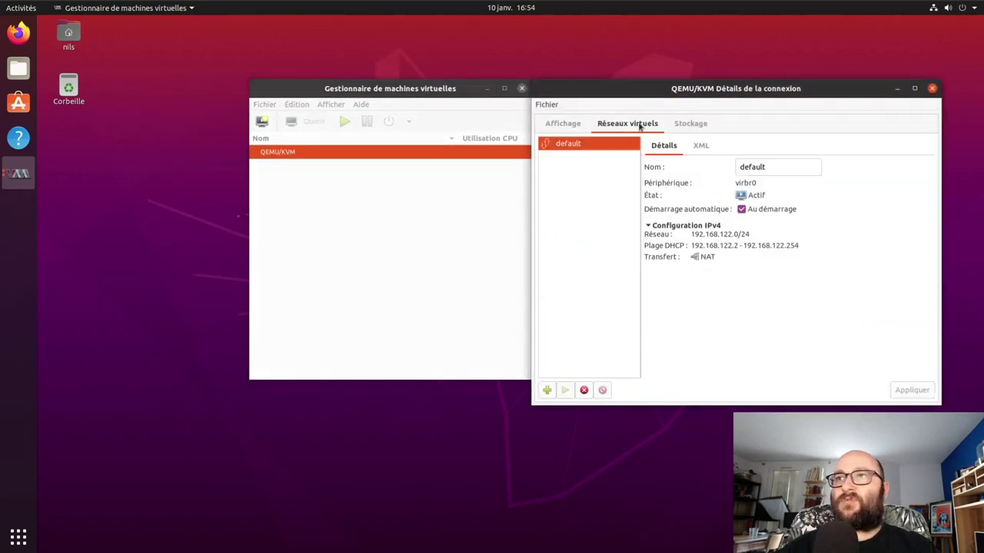
click(704, 123)
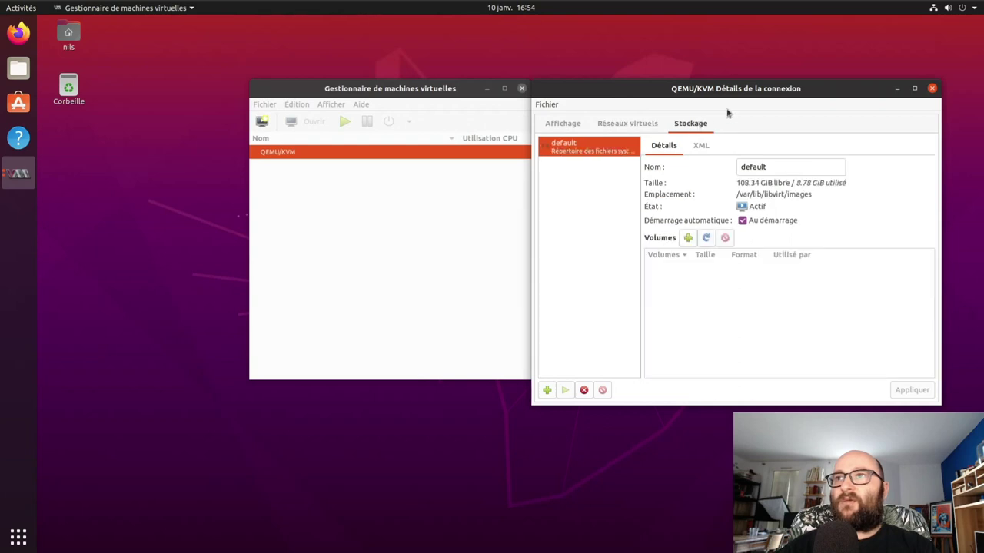
click(932, 88)
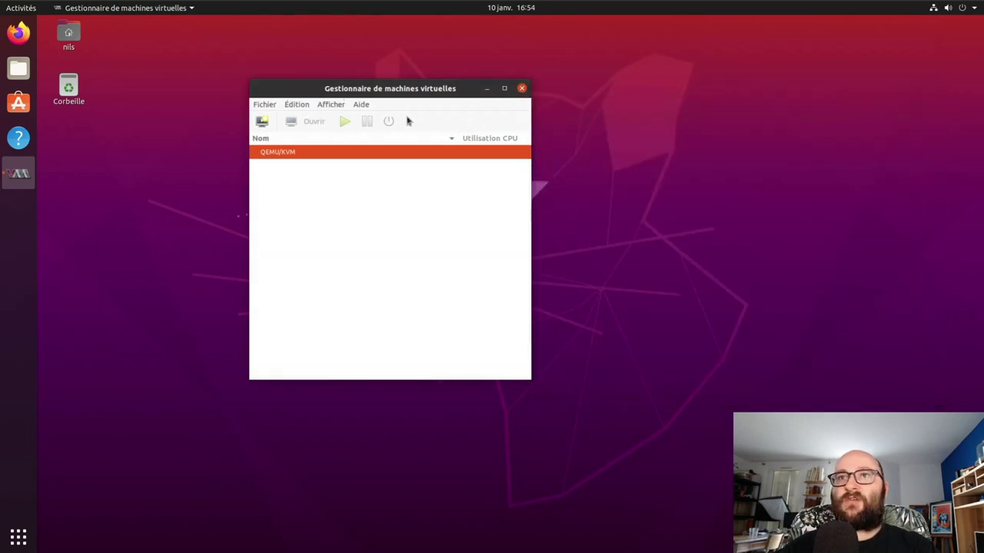
Step: View the program's version information and close it
click(361, 105)
click(369, 117)
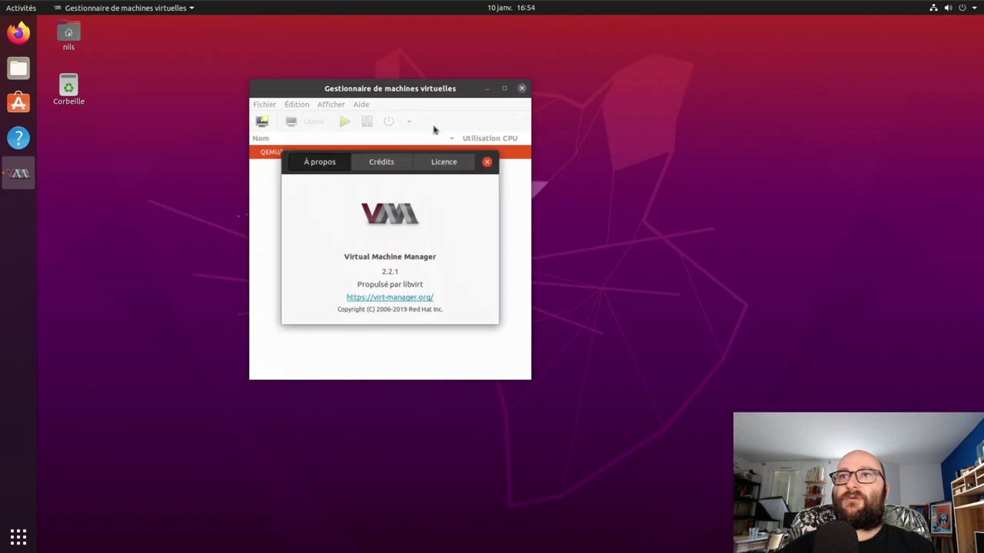
click(487, 162)
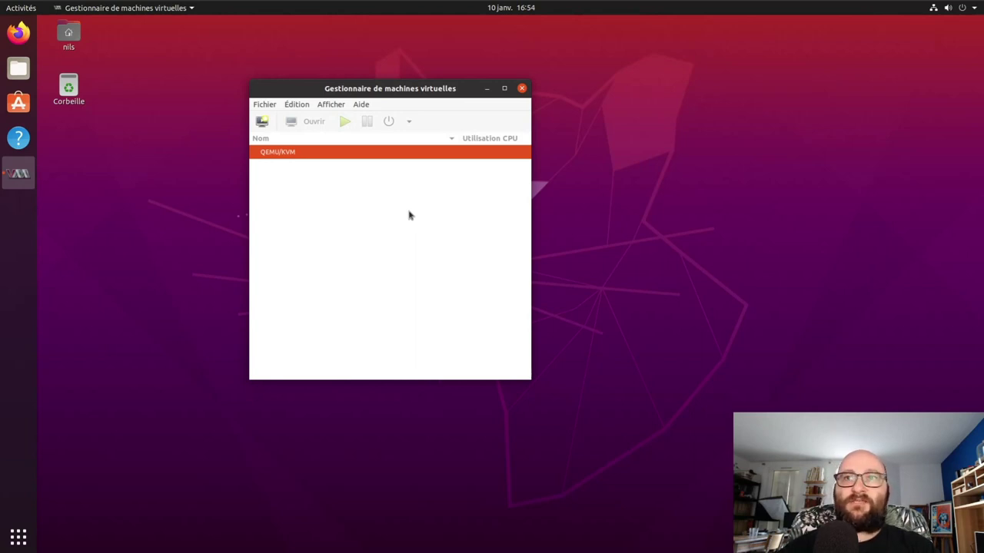
Step: Start creating a new virtual machine that installs from local media (ISO image or CD-ROM)
click(272, 106)
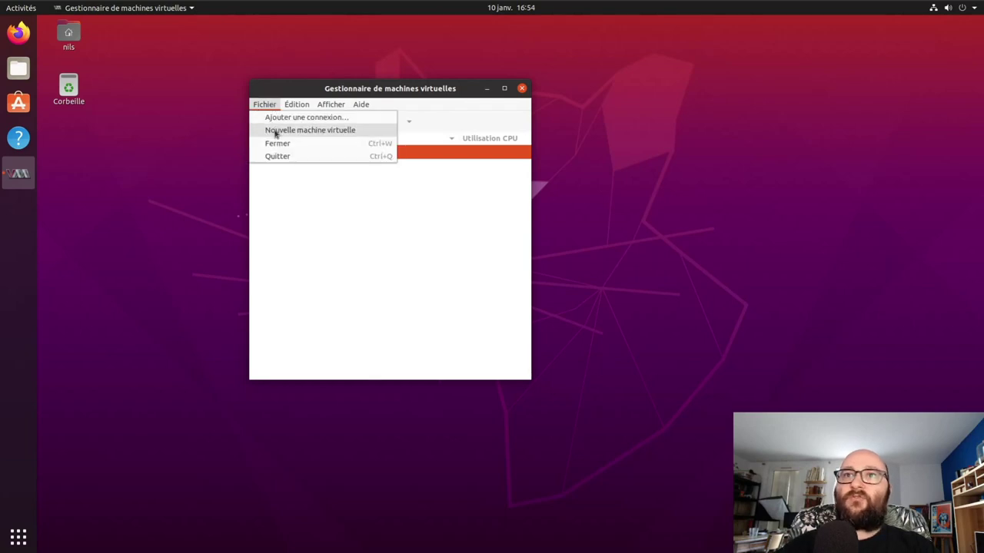
click(274, 132)
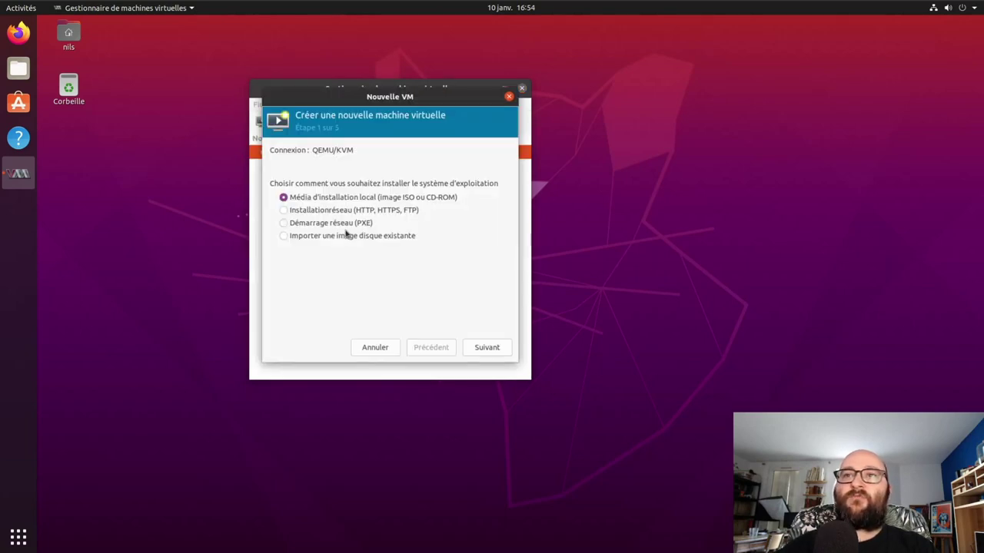
drag(324, 94, 373, 138)
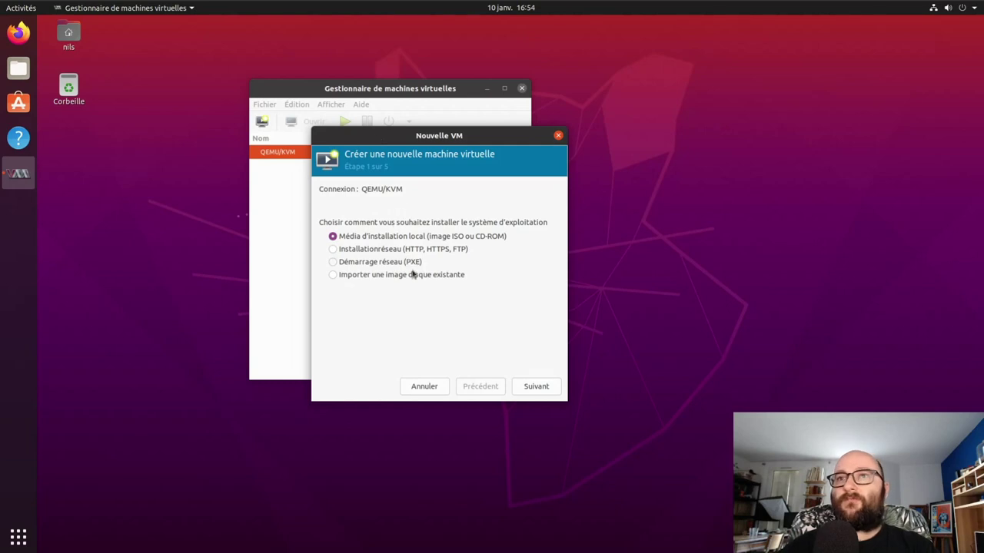
click(529, 392)
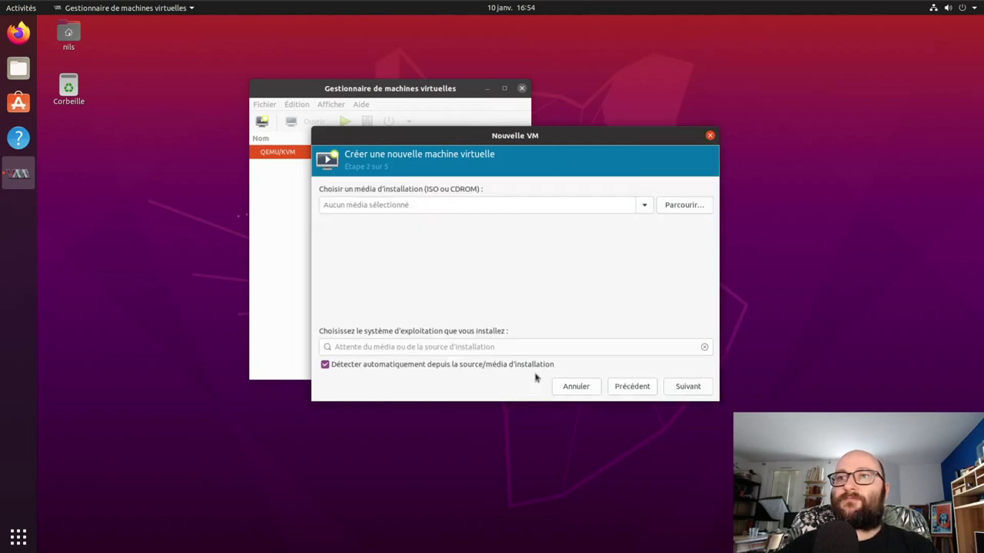
Step: Browse the storage volumes for an installation medium and check the default pool's location
click(414, 204)
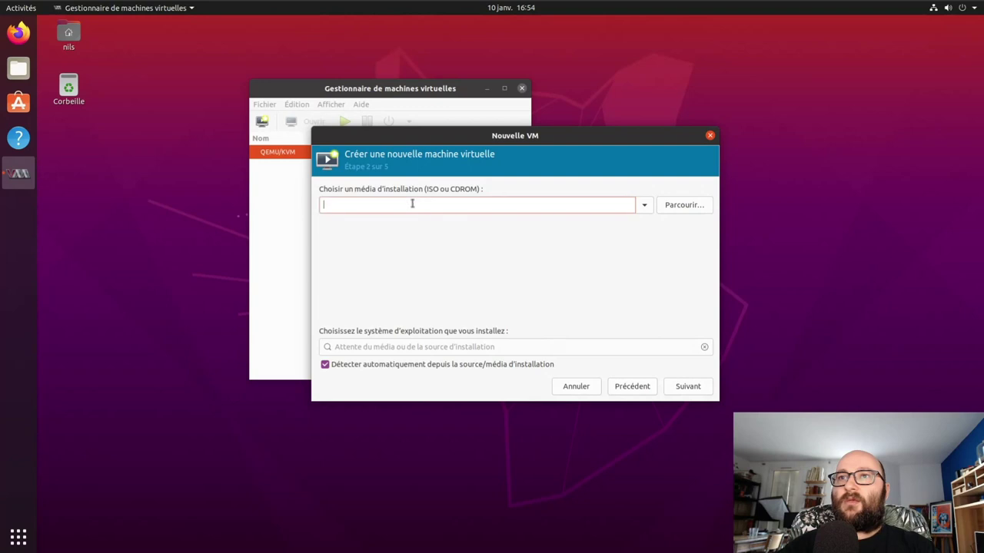
click(684, 206)
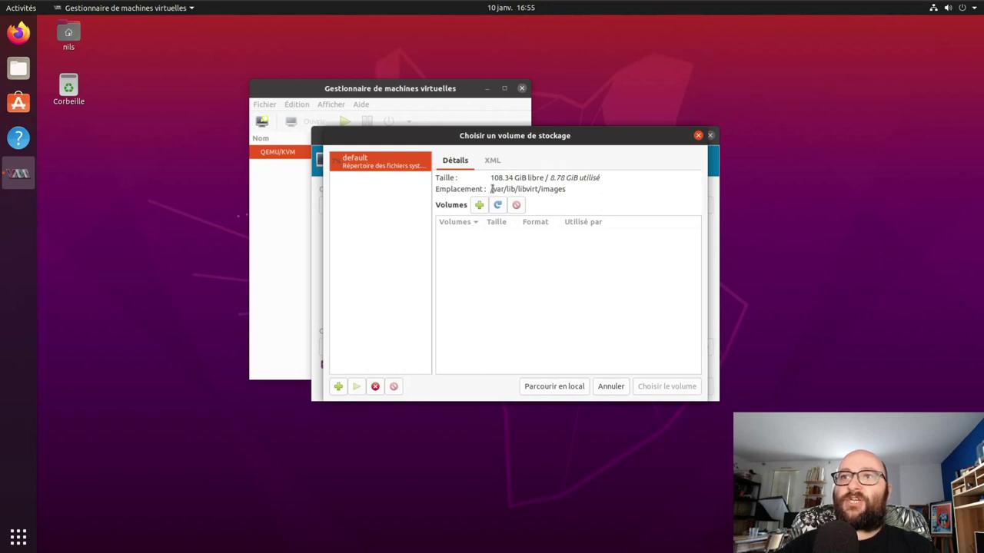
drag(491, 189, 581, 192)
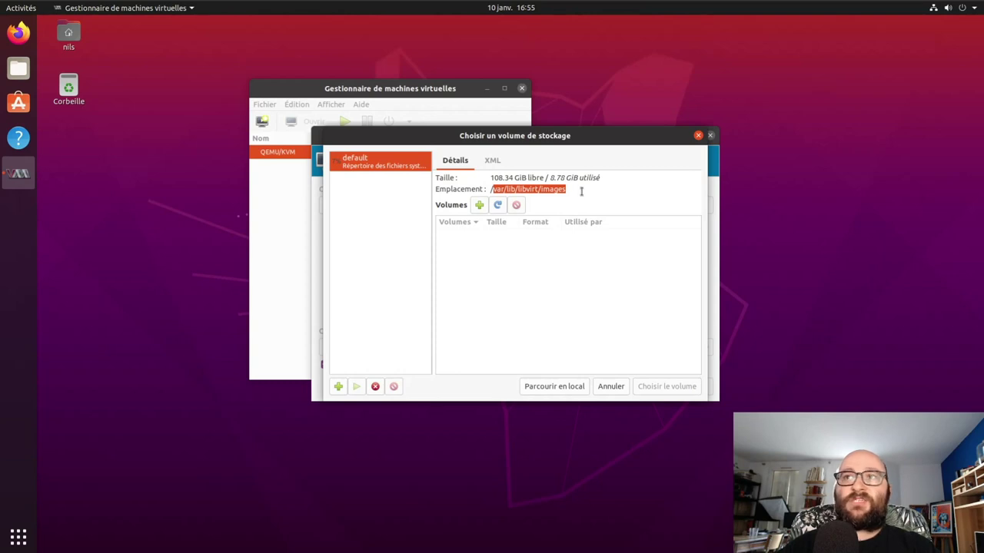
click(543, 188)
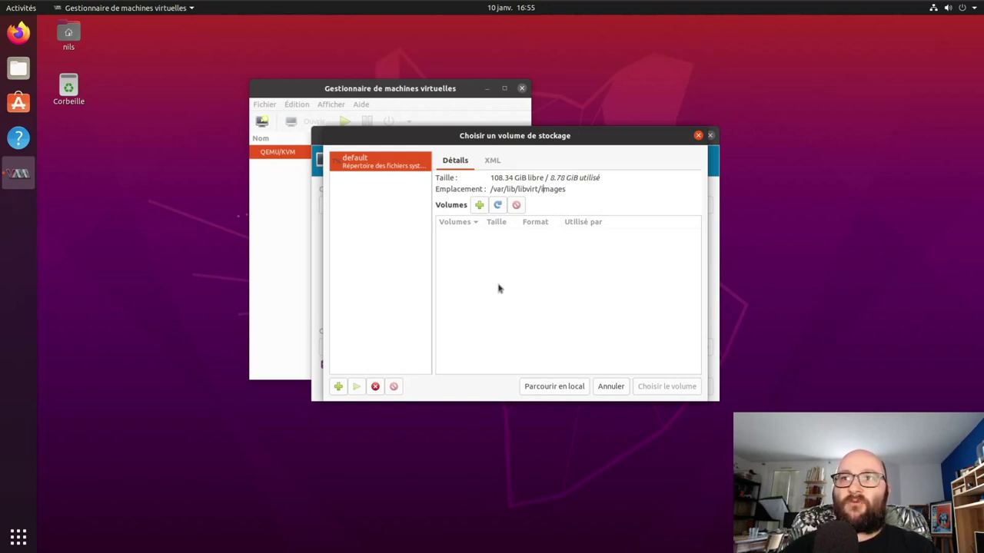
Step: Add a new storage pool named downloads with the type dir: Répertoire des fichiers système
click(338, 386)
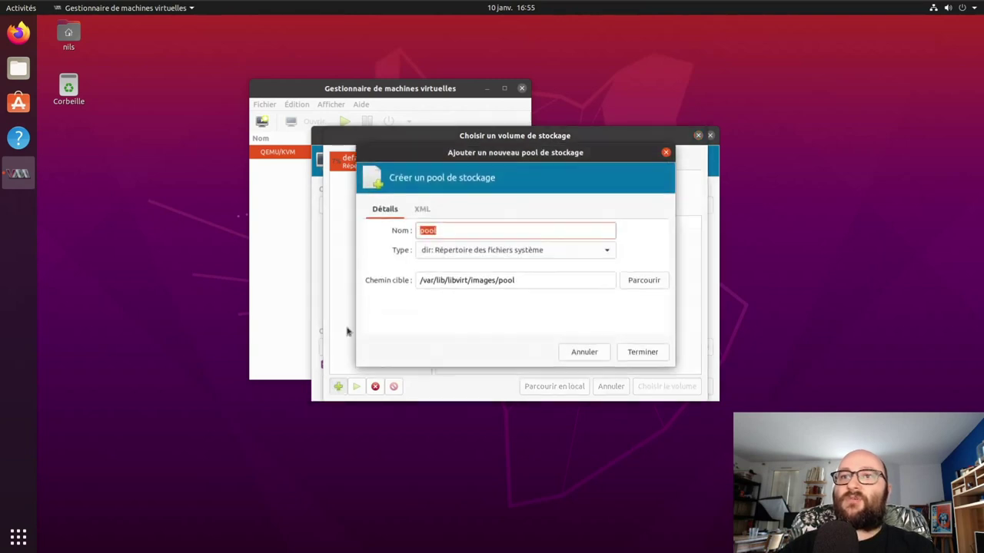
click(520, 255)
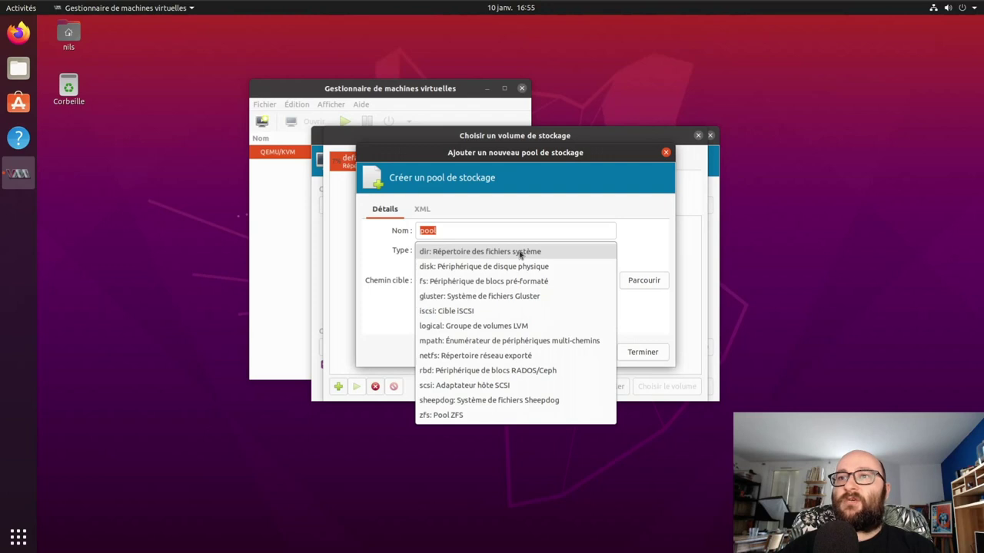
click(520, 254)
click(474, 232)
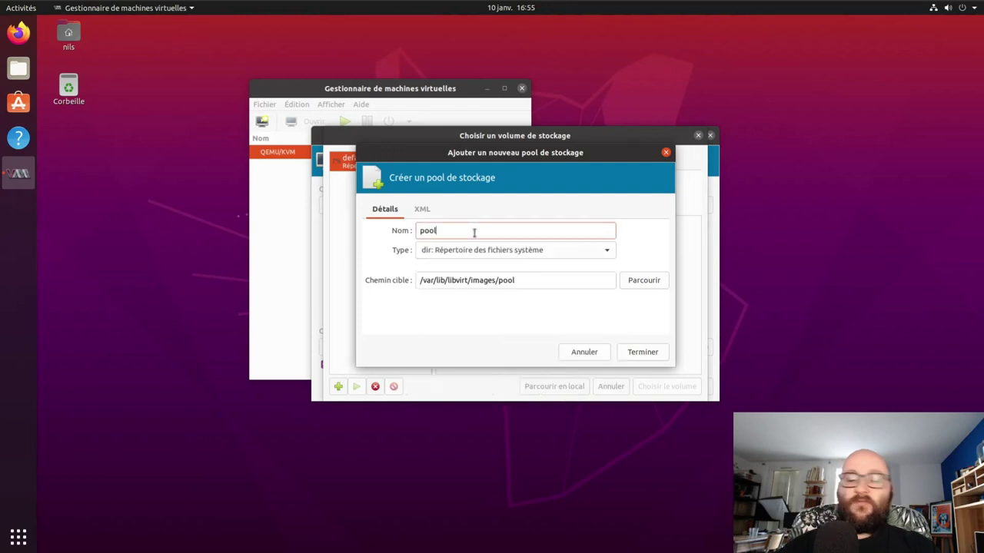
key(BackSpace)
key(BackSpace)
key(BackSpace)
key(BackSpace)
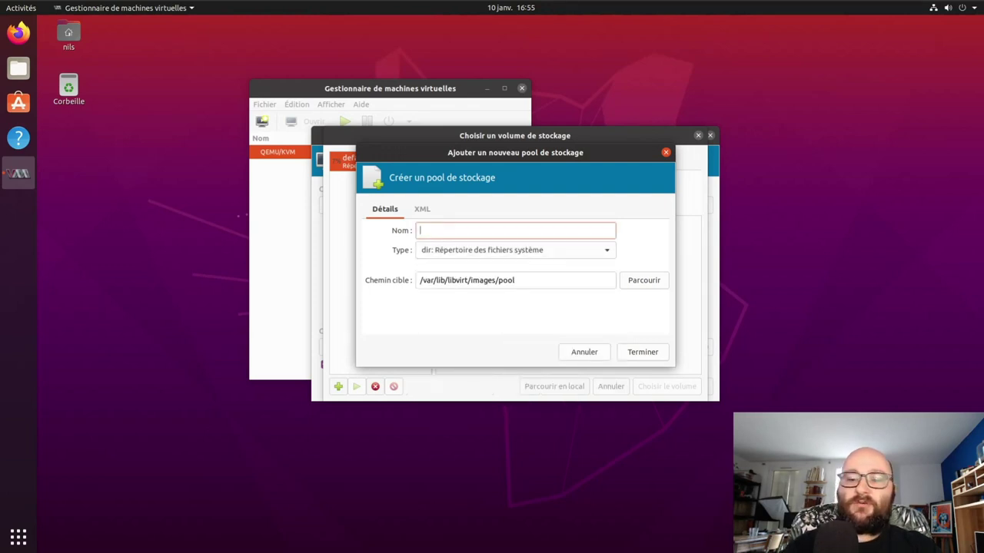
text(doa)
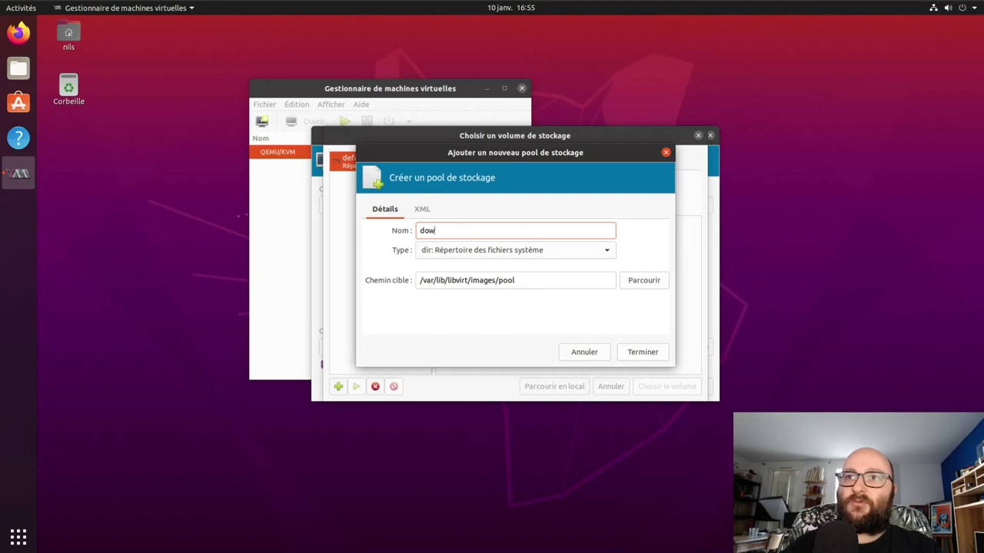
text(nloads)
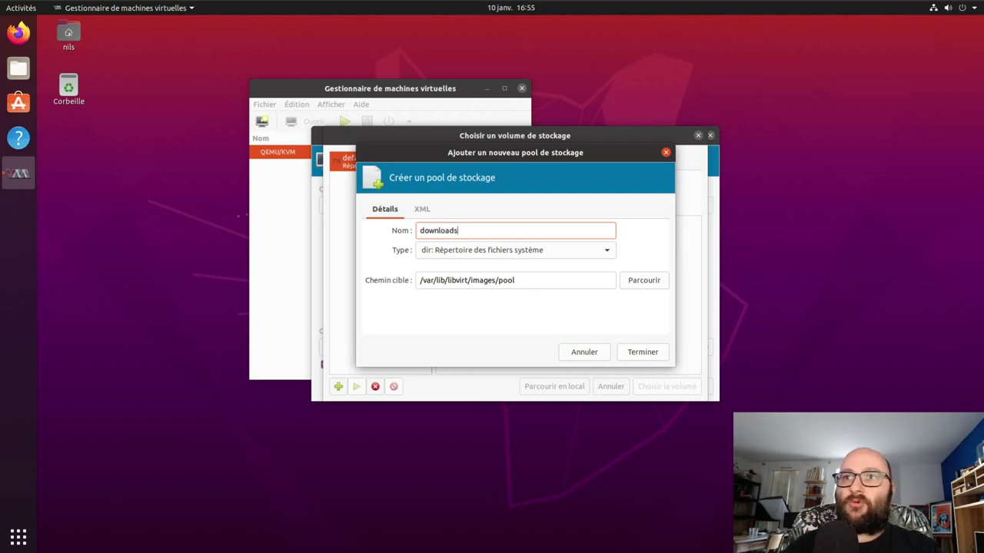
Step: Set the pool's target path to the Téléchargements folder in the home directory and finish creating the pool
click(650, 282)
double_click(357, 153)
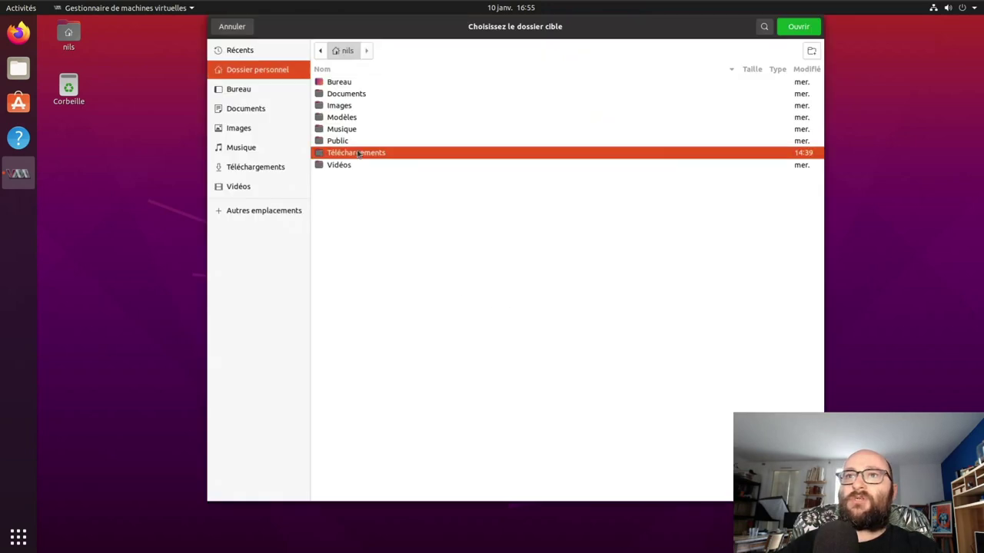
click(796, 27)
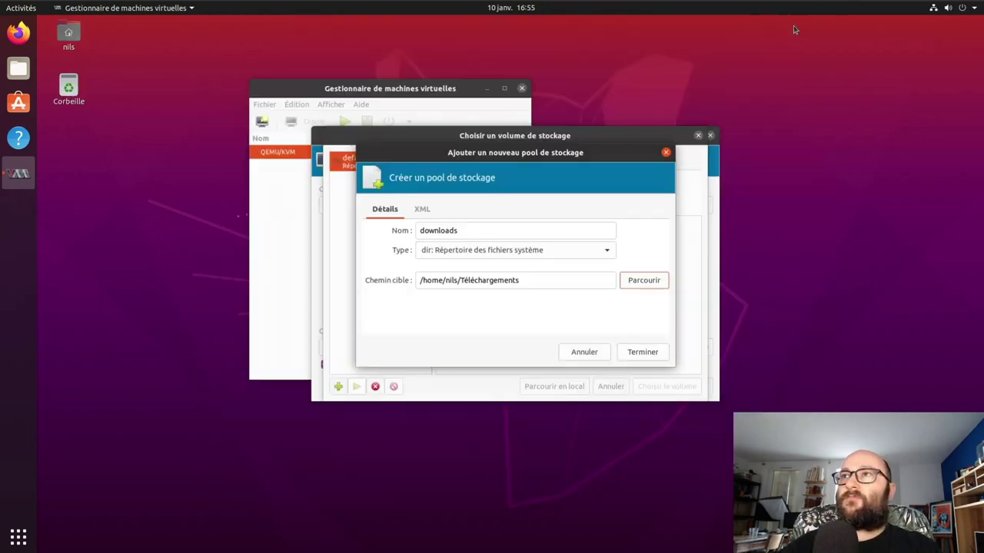
click(639, 353)
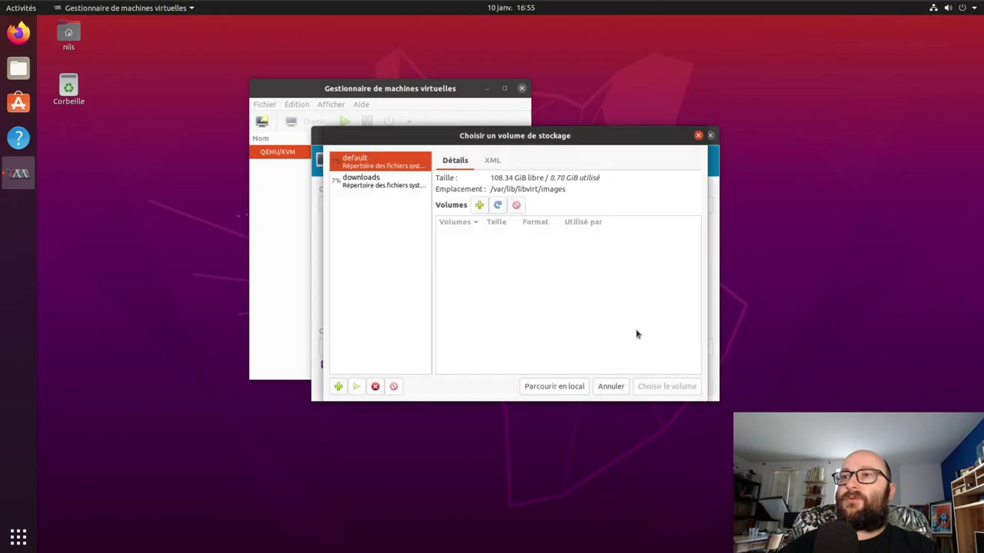
Step: Choose gparted-live-1.1.0-8-amd64.iso from the downloads pool as the installation medium
click(364, 181)
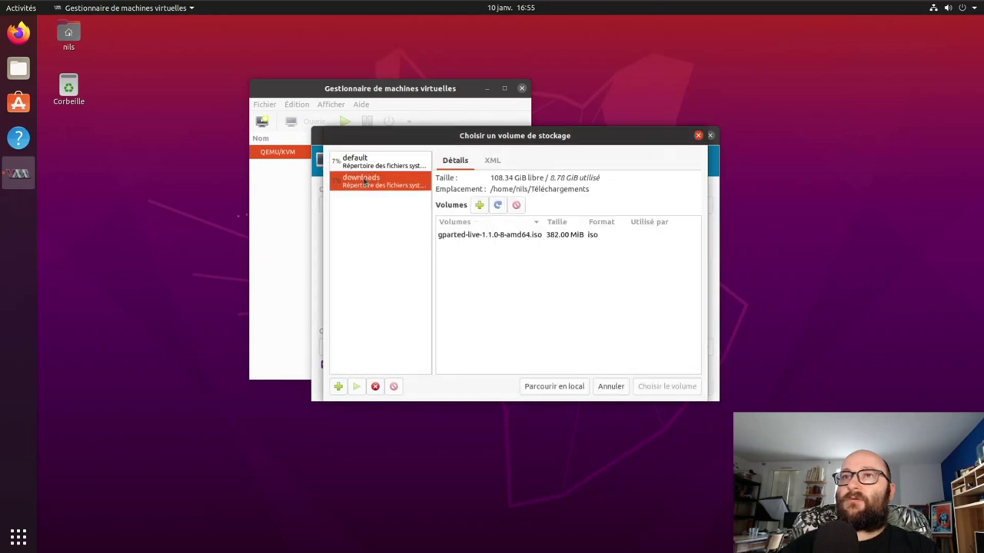
click(475, 237)
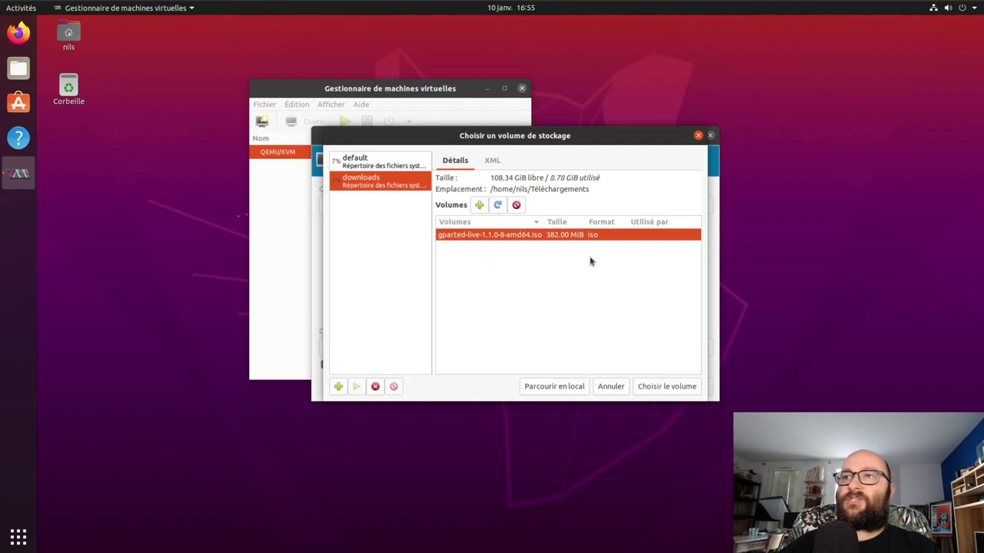
click(672, 389)
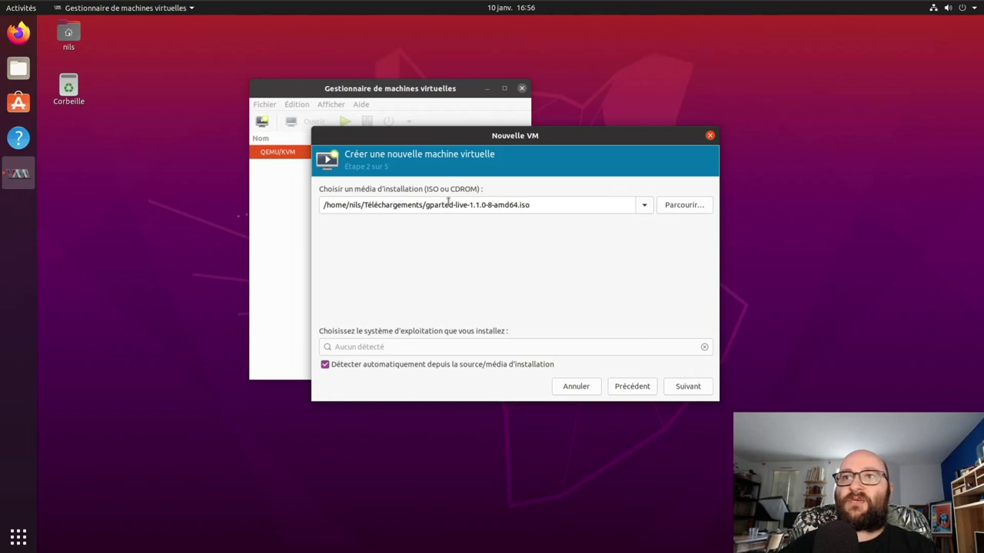
Step: Turn off automatic operating system detection, choose Generic default (generic) as the operating system, and continue to the memory and CPU settings
click(325, 366)
click(404, 347)
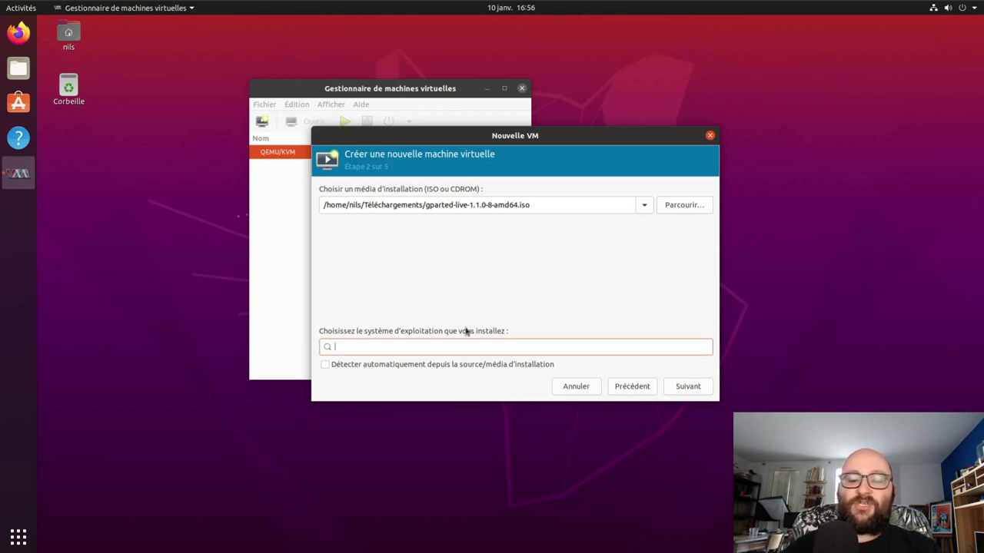
text(Linux)
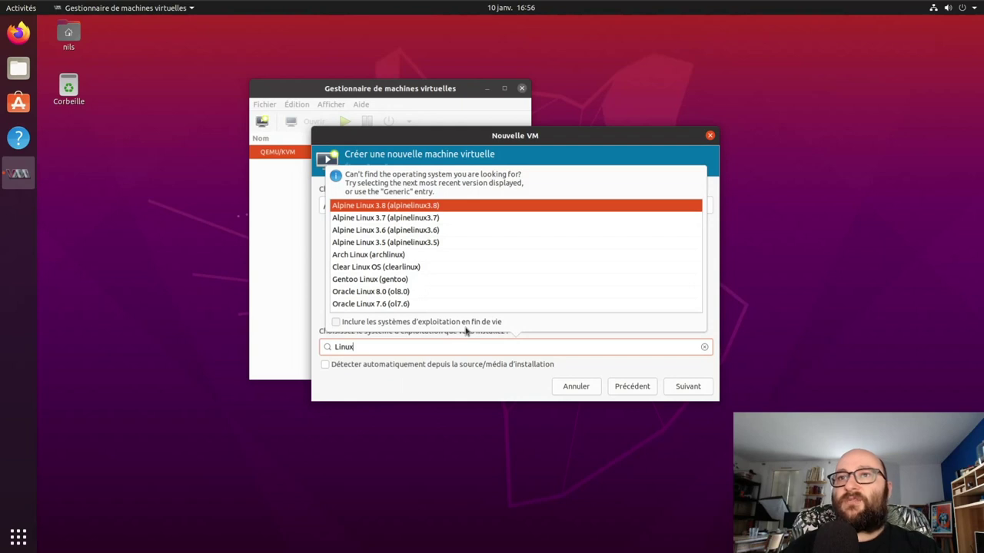
scroll(485, 247, down, 3)
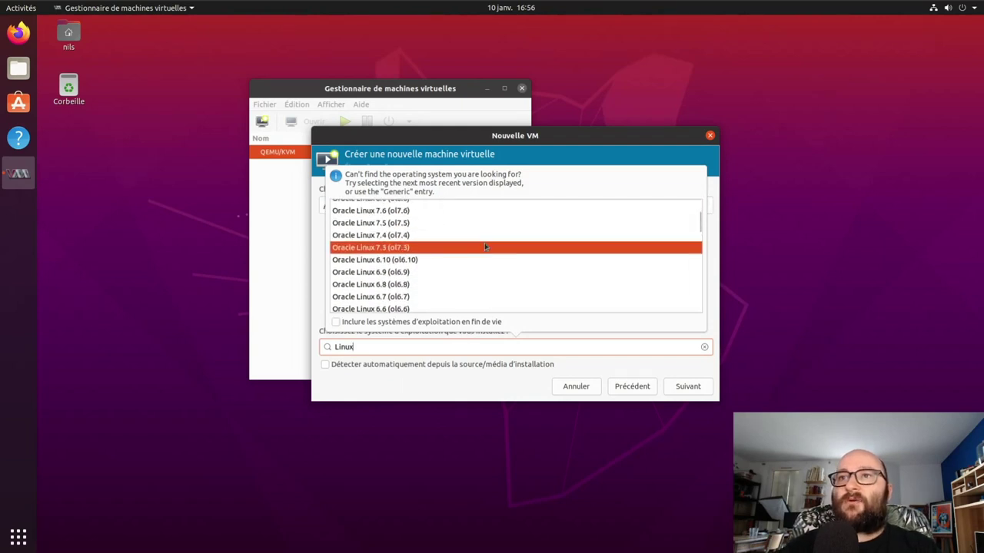
scroll(485, 247, down, 6)
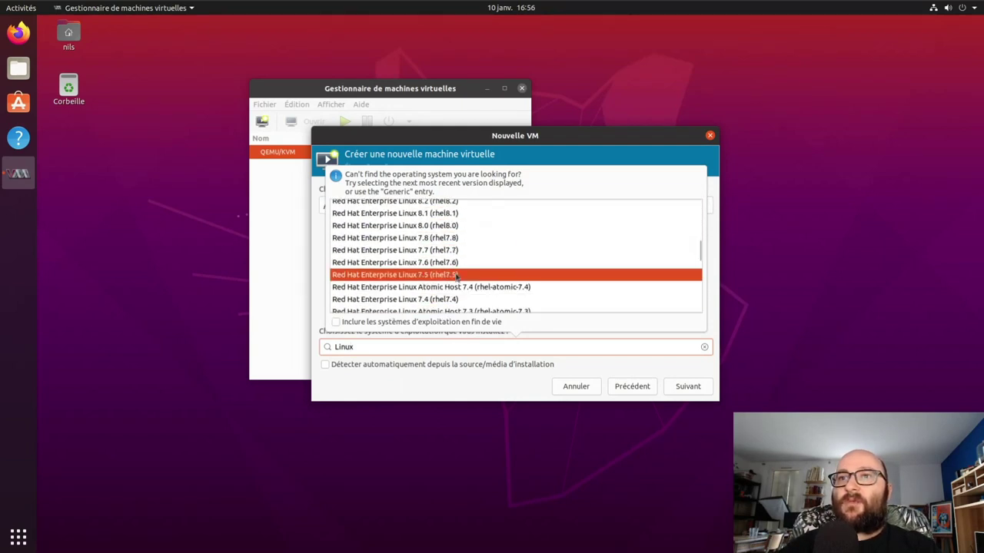
drag(362, 347, 320, 348)
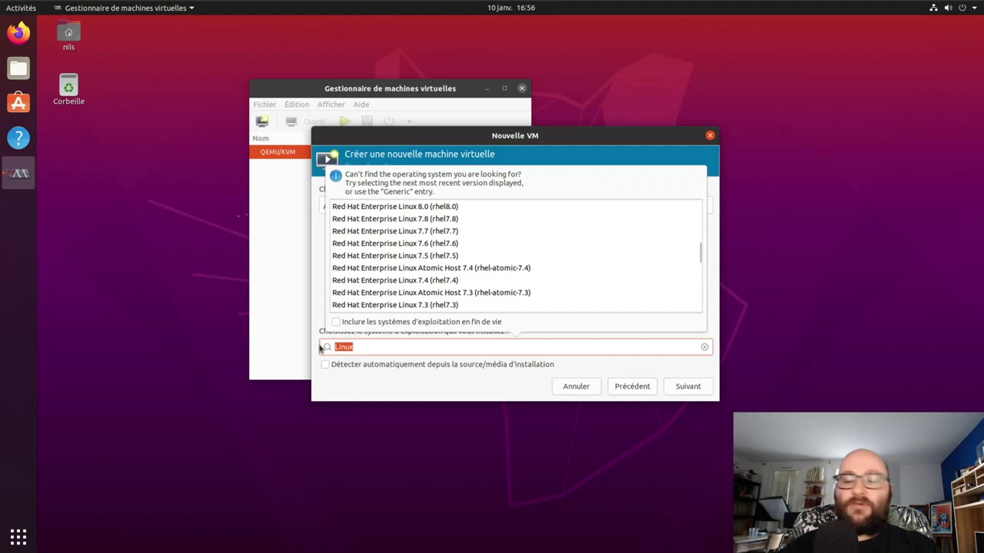
text(ge)
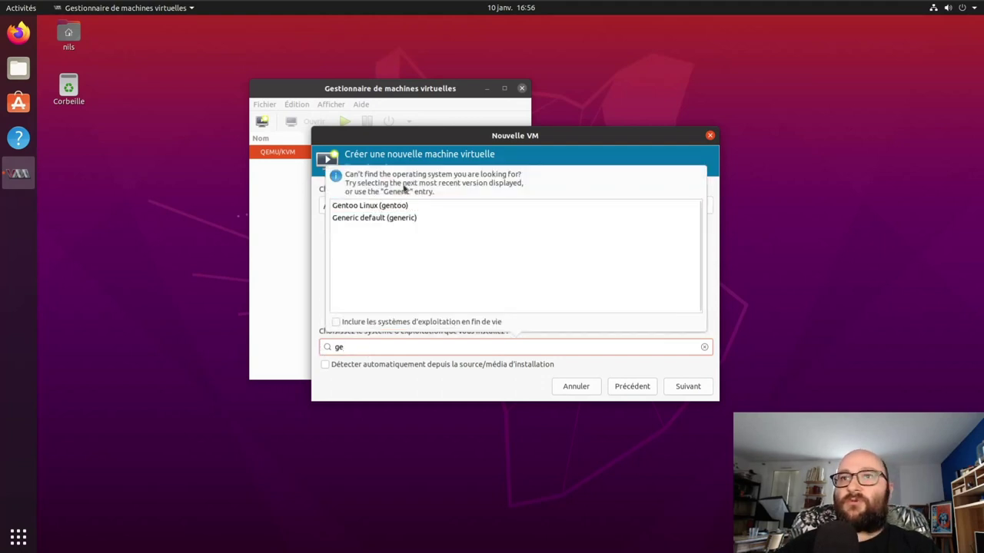
click(399, 218)
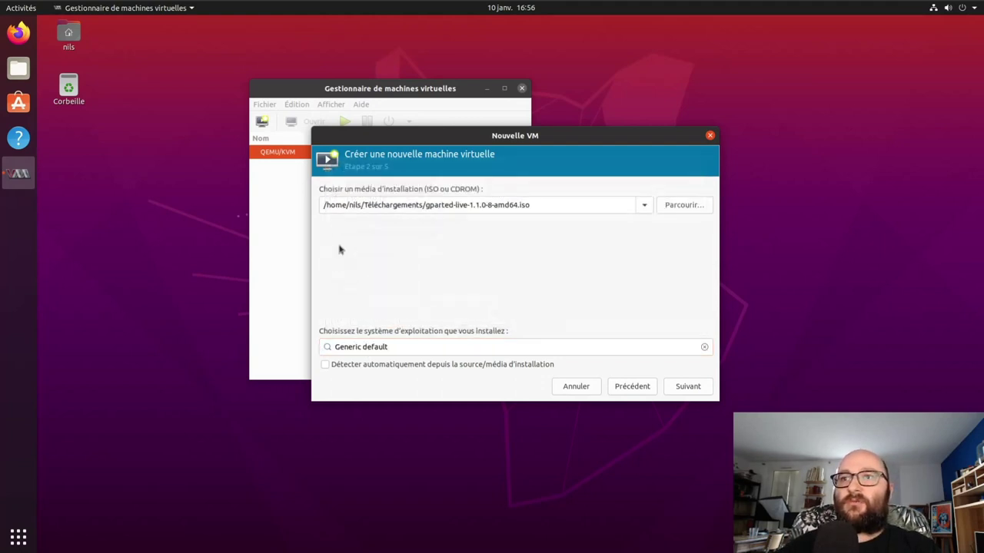
click(681, 390)
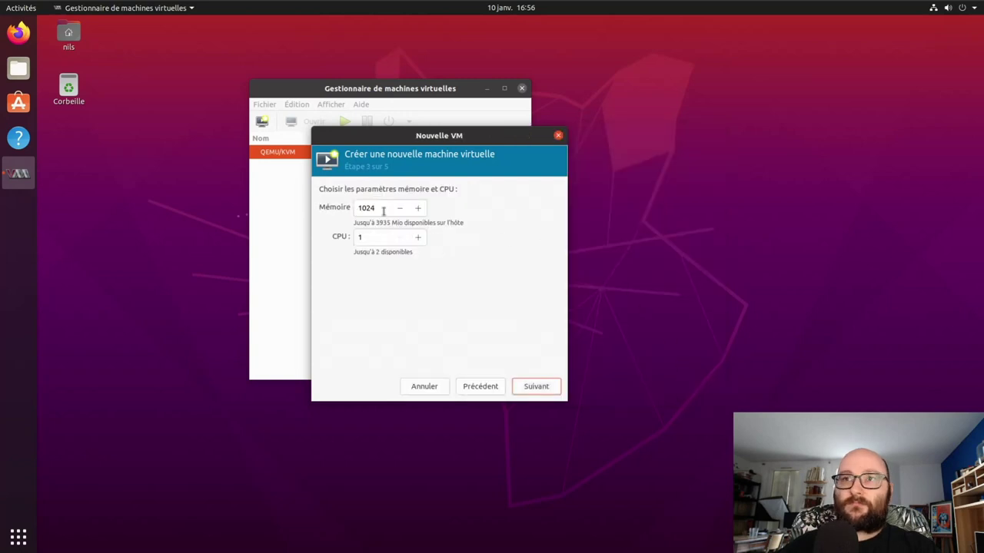
Step: Keep 1024 MiB of memory and 1 CPU for the virtual machine and continue to the storage settings
click(374, 236)
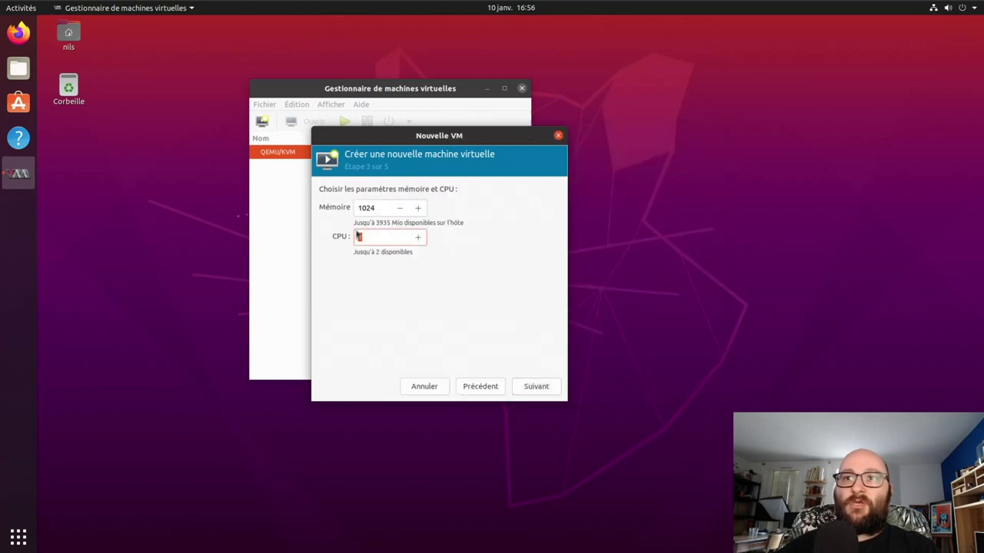
drag(378, 207, 346, 214)
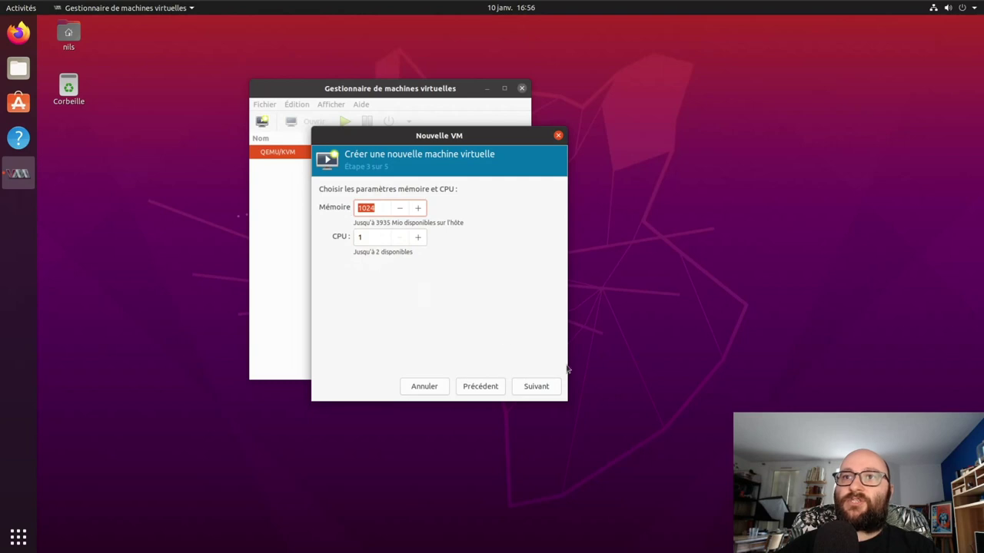
click(536, 386)
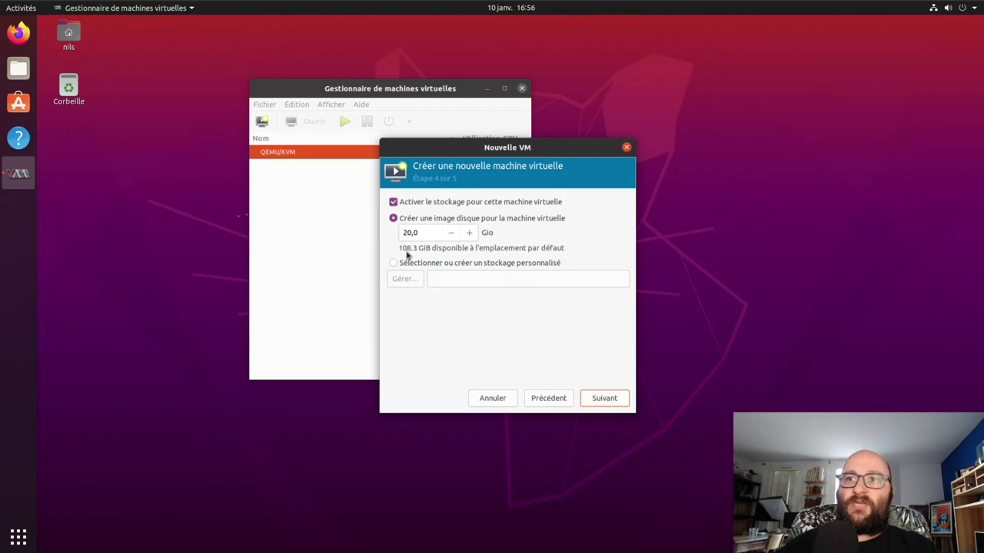
Step: Switch to custom storage for the virtual machine and check the default pool's location among the storage volumes
click(408, 264)
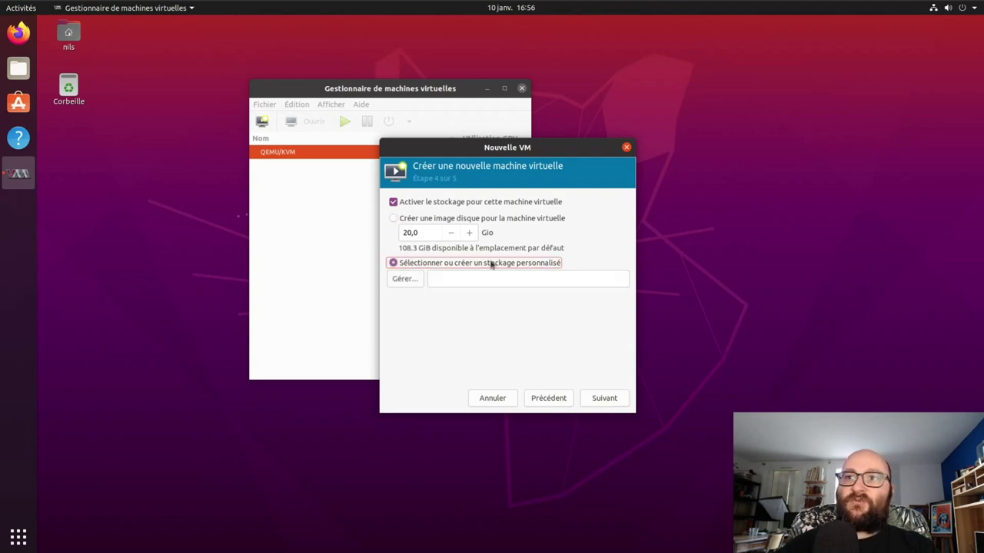
click(404, 279)
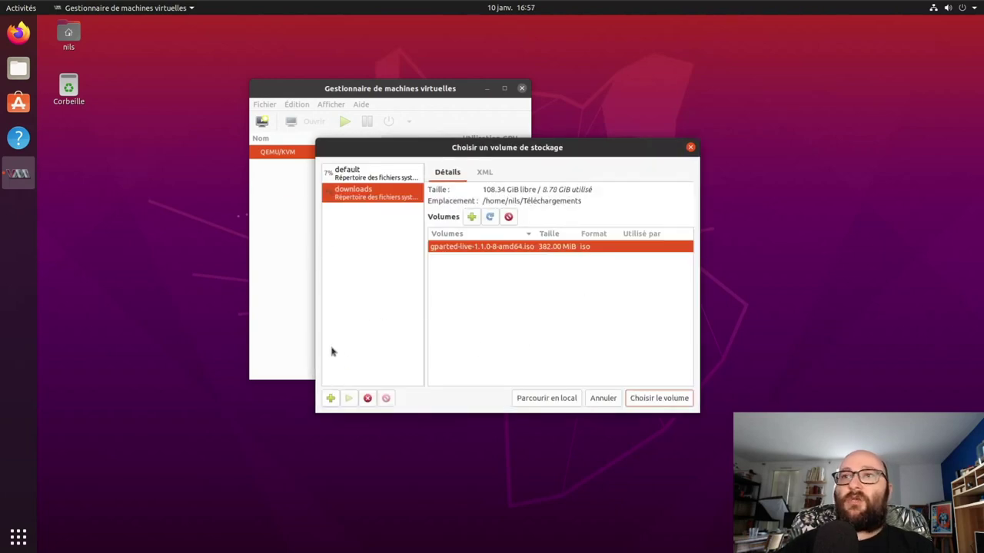
click(396, 178)
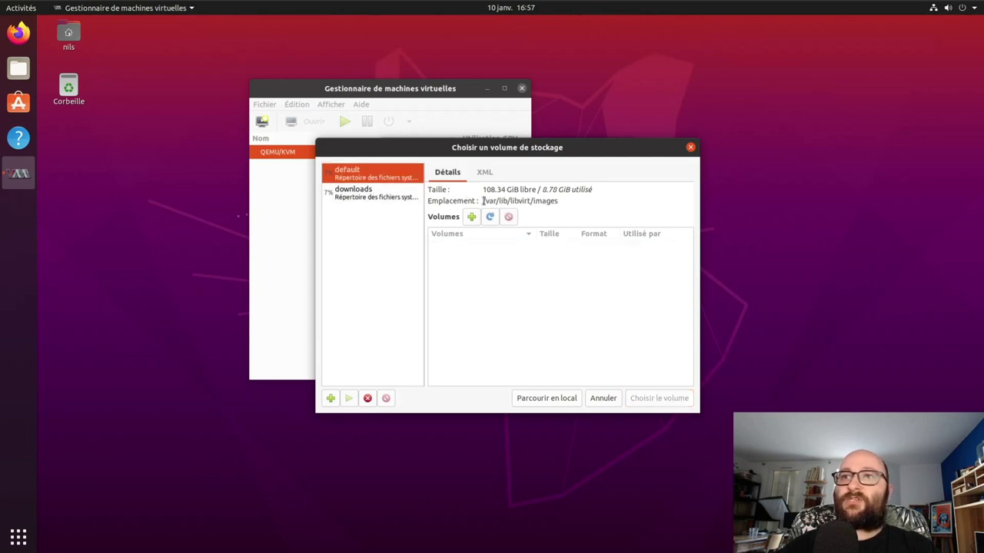
drag(482, 200, 577, 196)
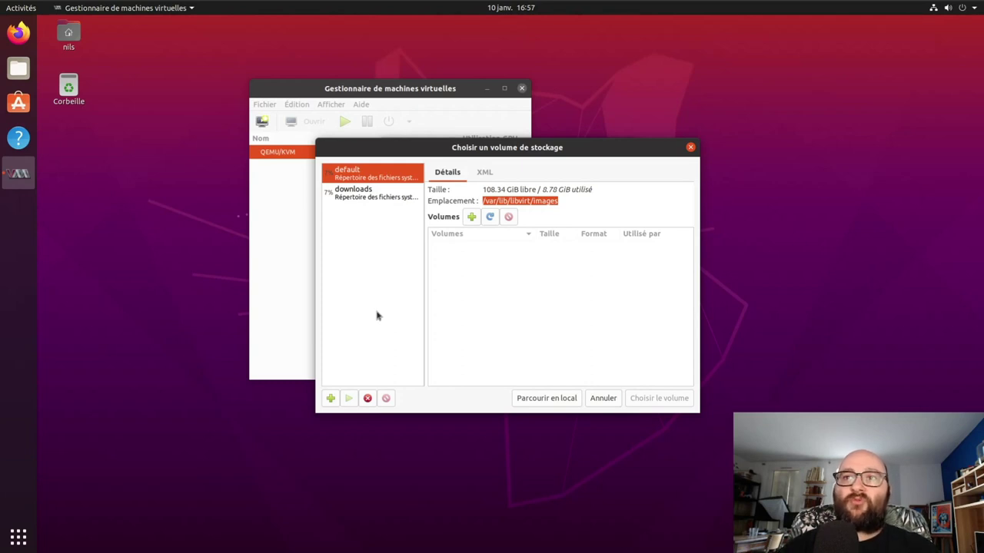
Step: Start a new storage pool named home-virtualmachines with the type dir: Répertoire des fichiers système
click(330, 398)
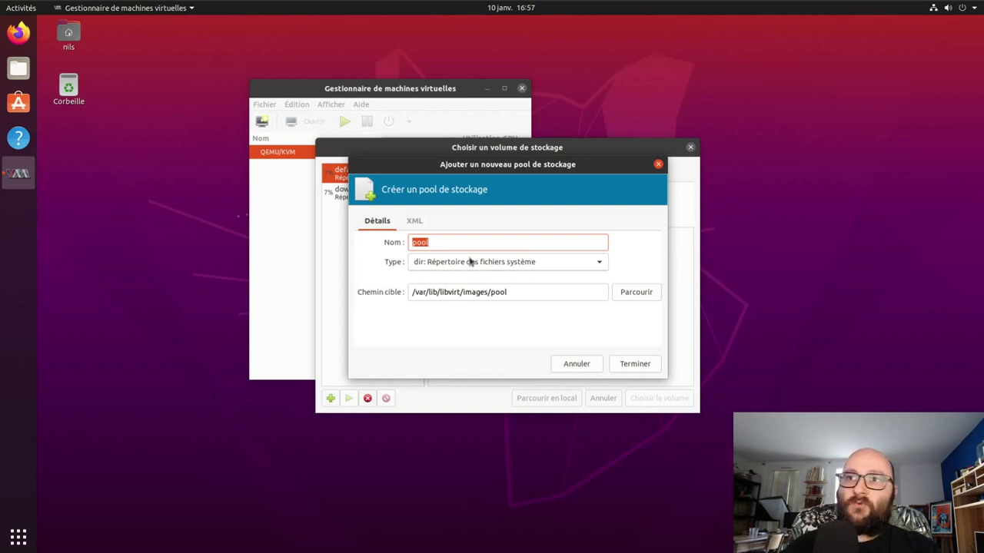
text(virt)
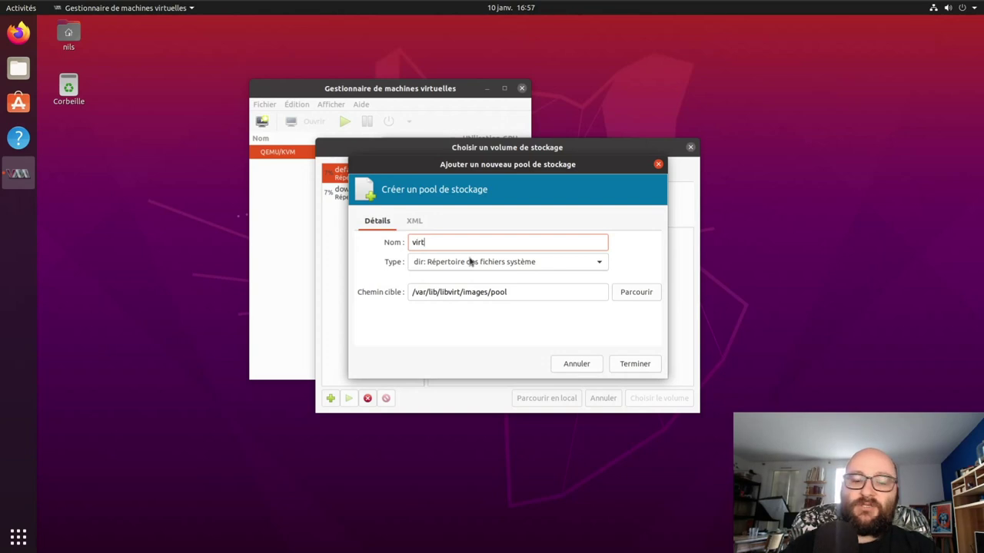
text(ua)
key(BackSpace)
key(BackSpace)
key(BackSpace)
key(BackSpace)
key(BackSpace)
key(BackSpace)
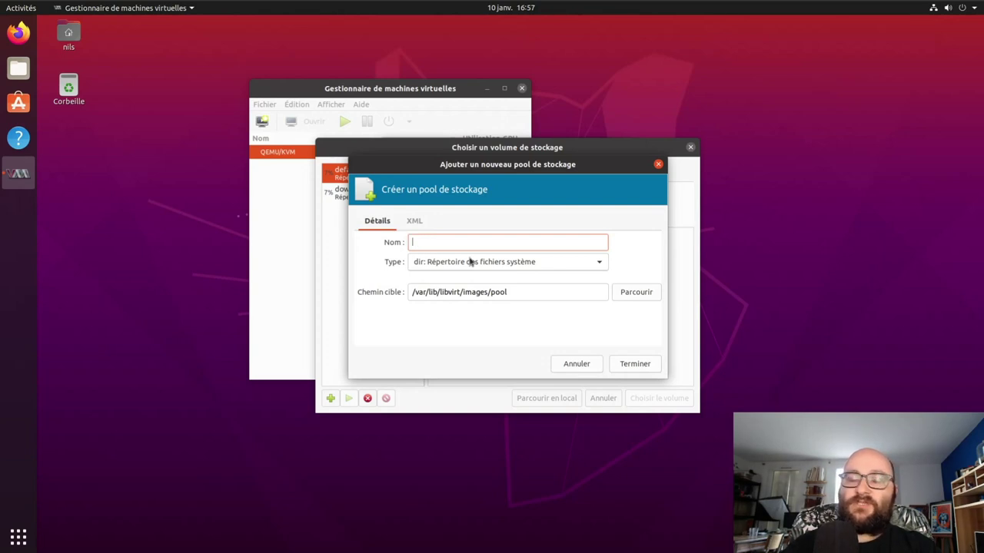
text(hom)
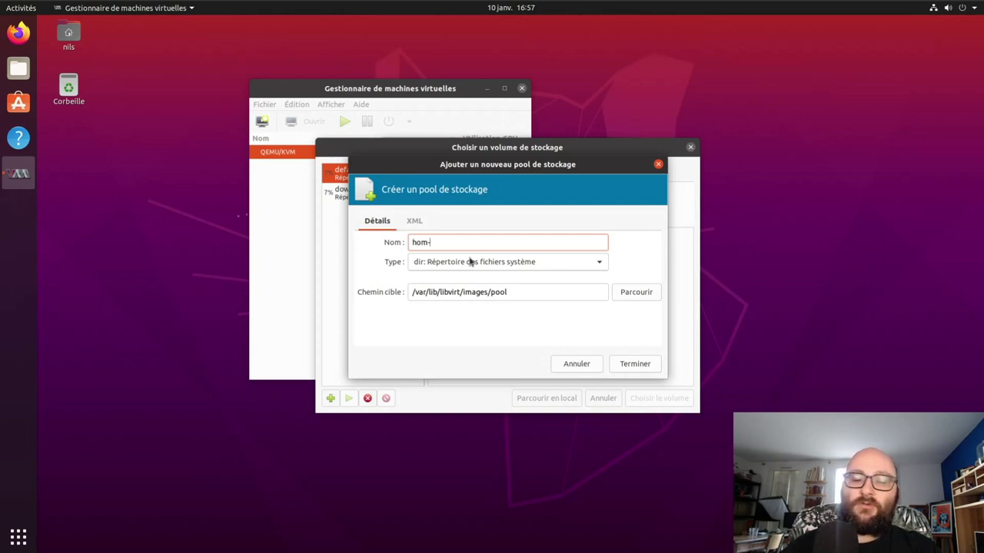
text(e-virt)
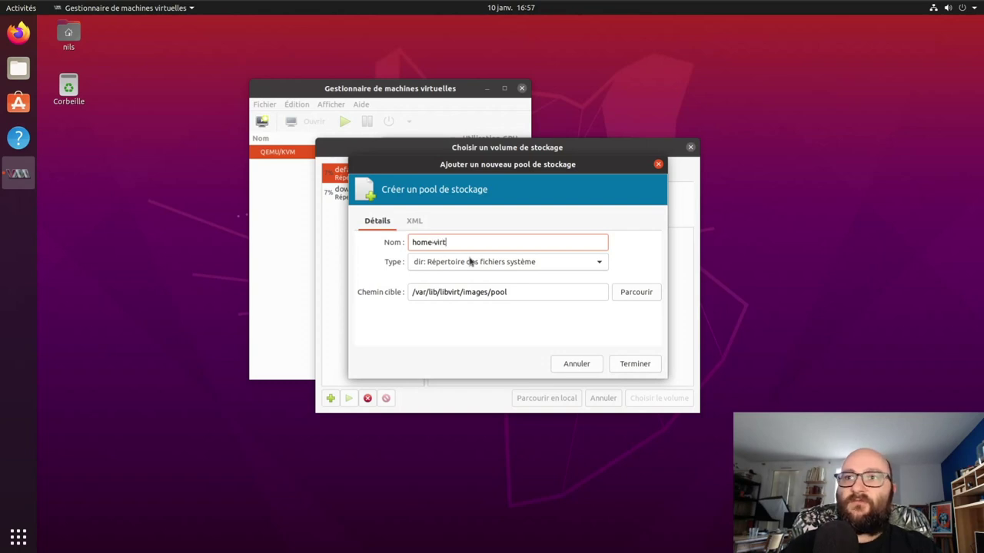
text(ualmach)
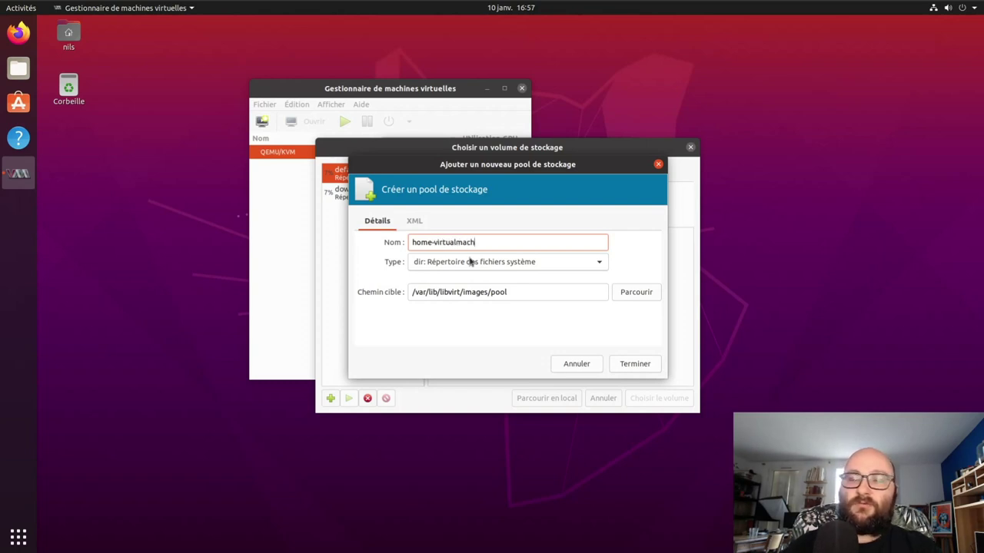
text(ines)
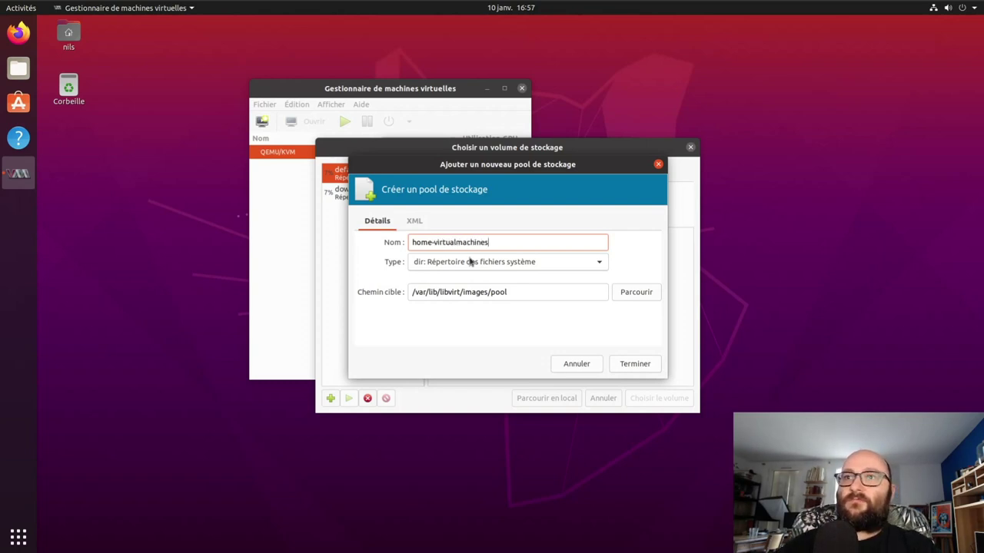
Step: Create a virtualmachines folder in the home directory as the pool's target path and finish creating the pool
click(638, 299)
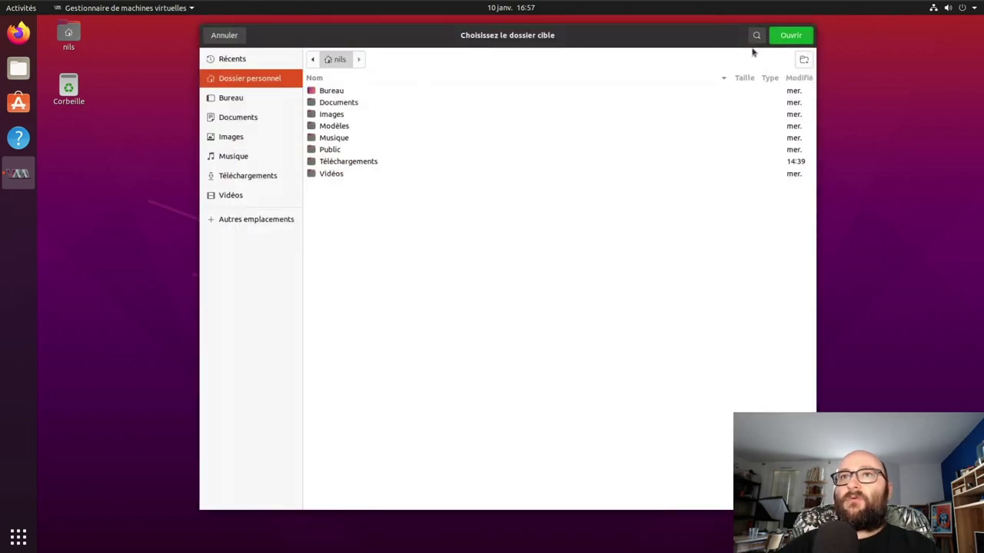
click(804, 61)
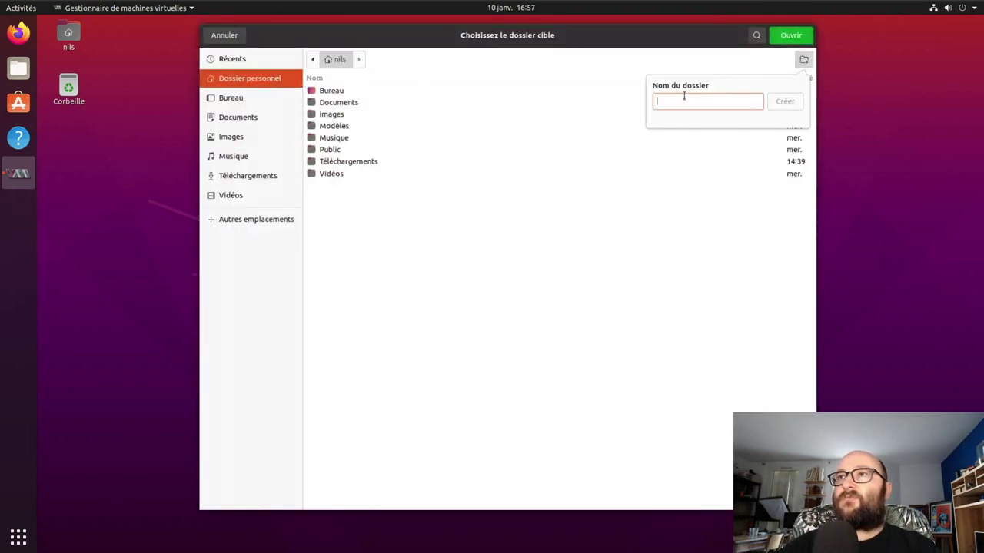
text(virtual)
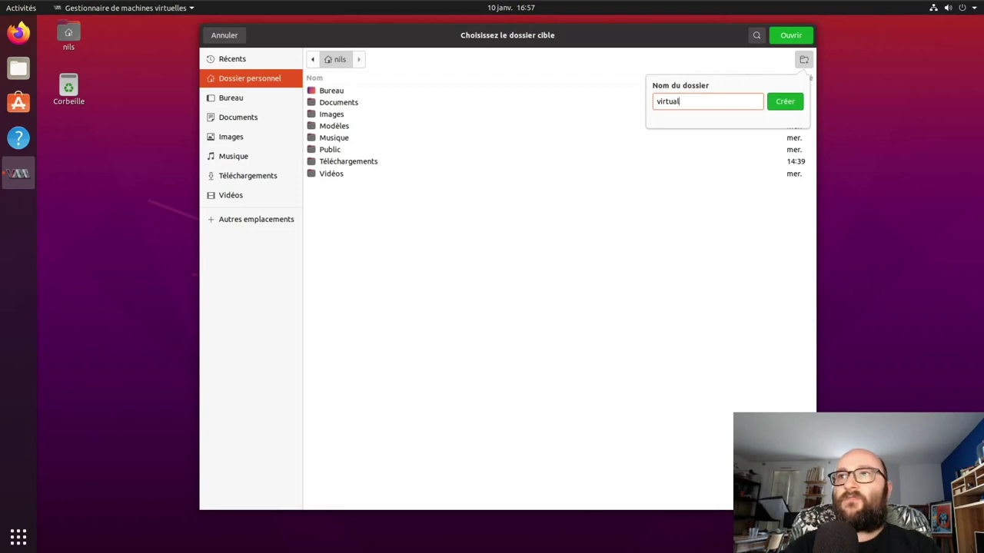
text(machines)
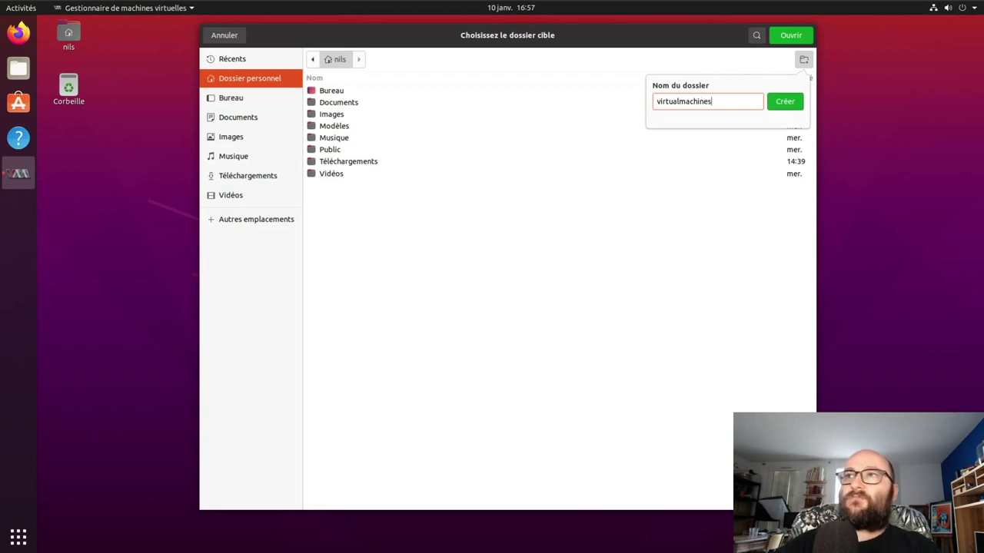
click(772, 107)
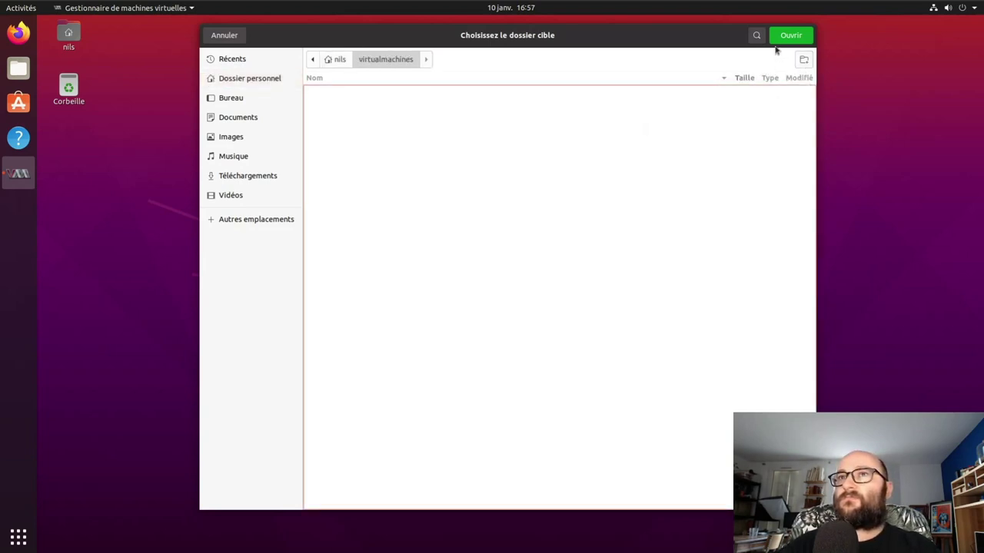
click(791, 36)
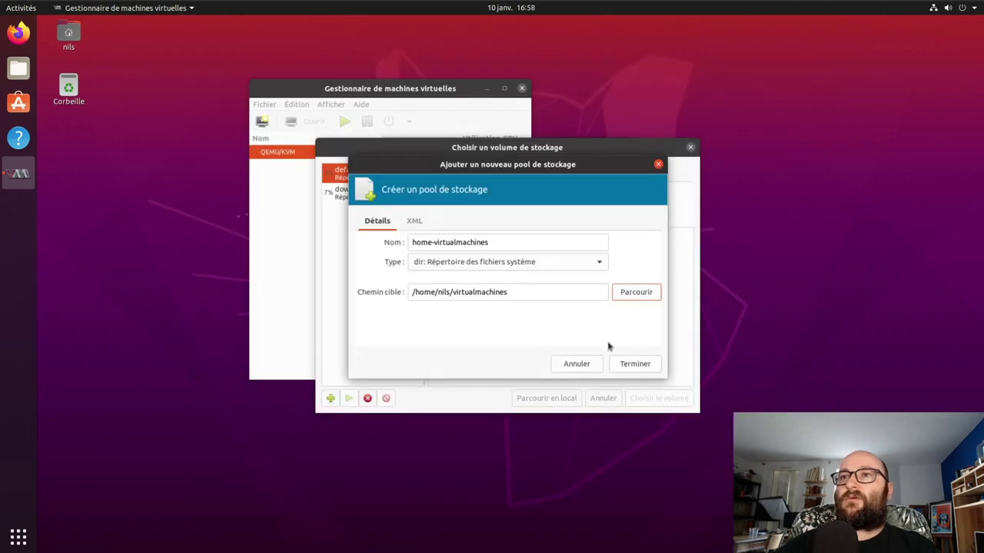
click(637, 366)
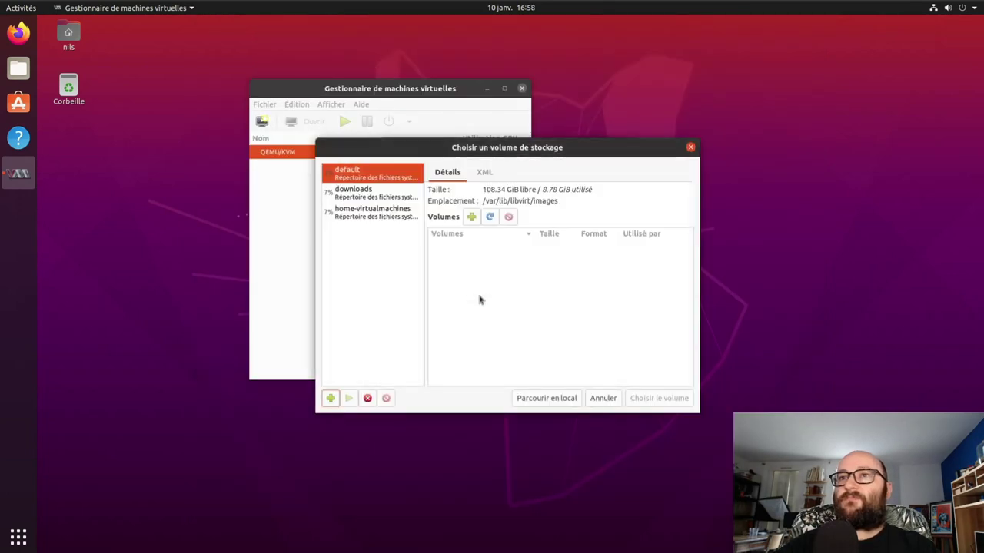
Step: Create a 20 GiB qcow2 volume named vm1 in the home-virtualmachines pool and choose it as the virtual machine's disk
click(375, 219)
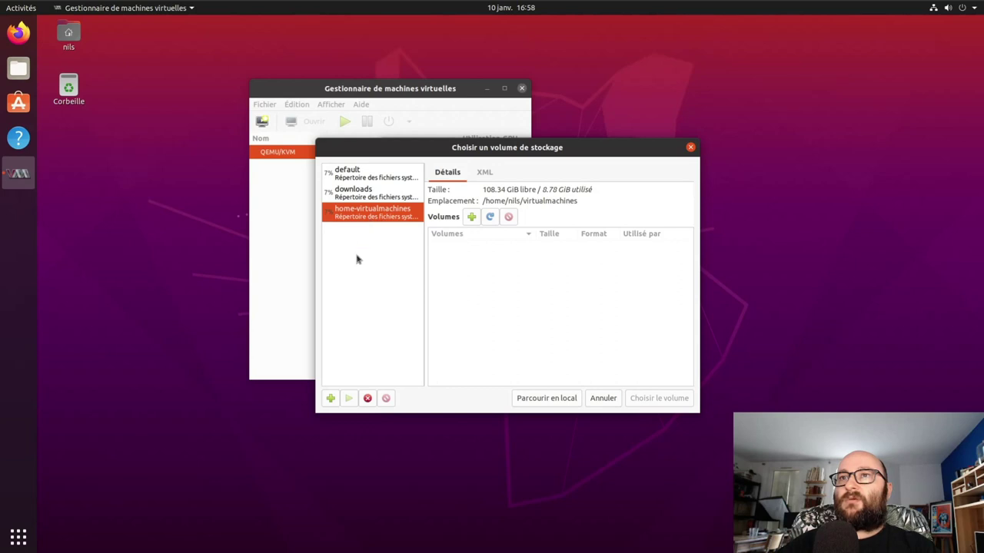
click(471, 217)
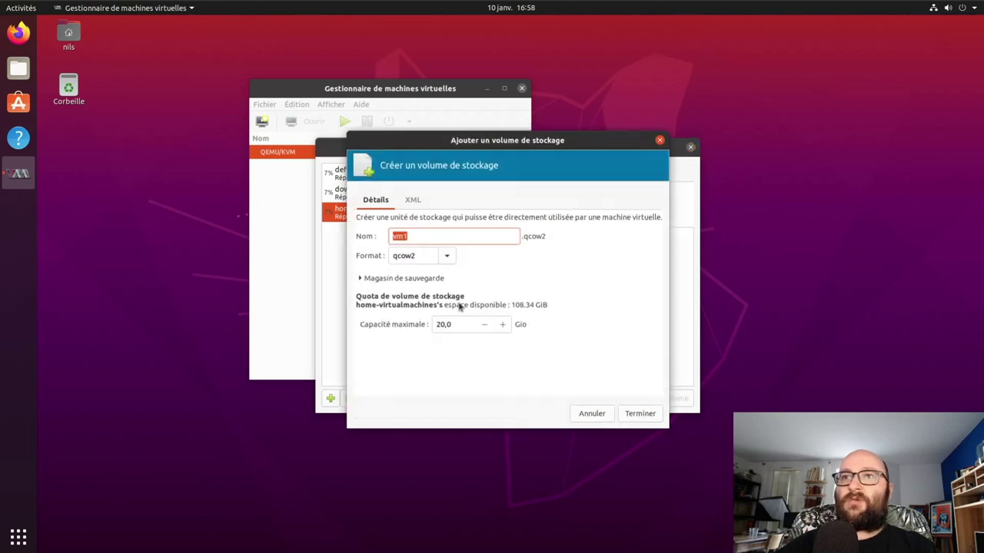
click(427, 238)
key(ctrl+a)
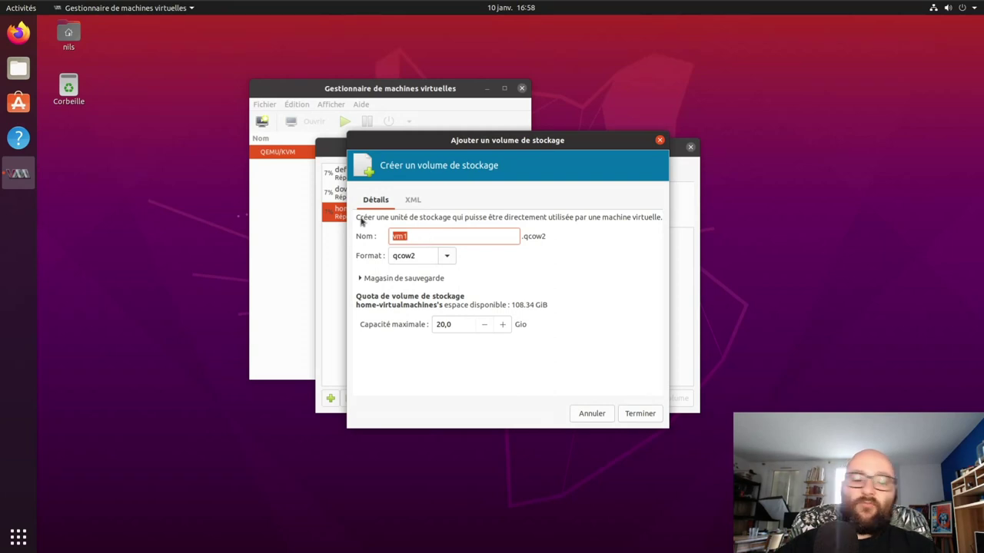
click(461, 325)
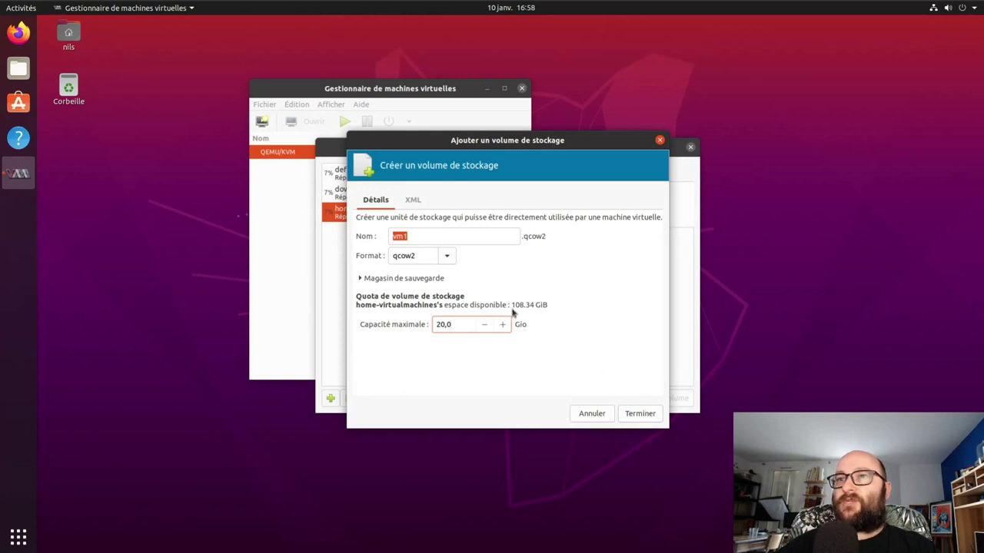
click(637, 414)
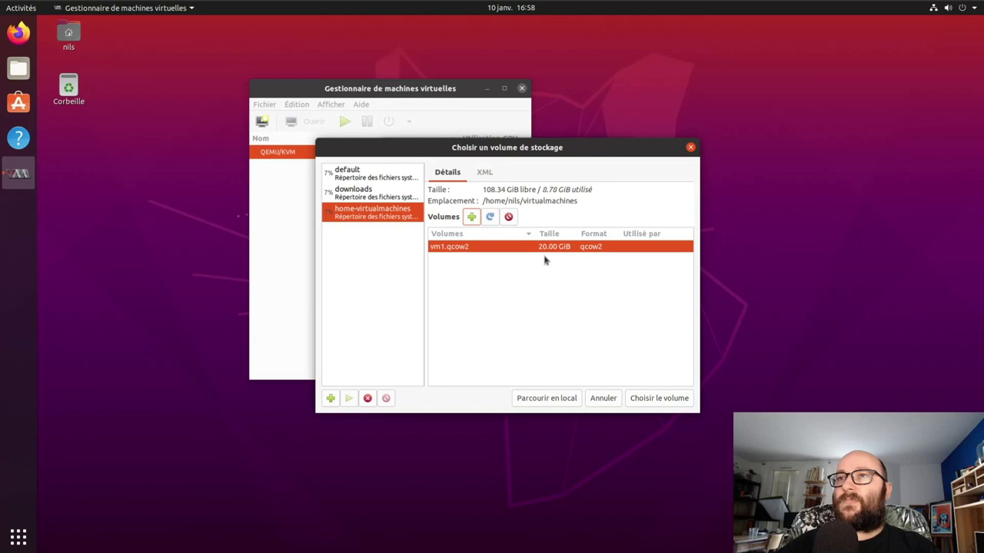
click(652, 406)
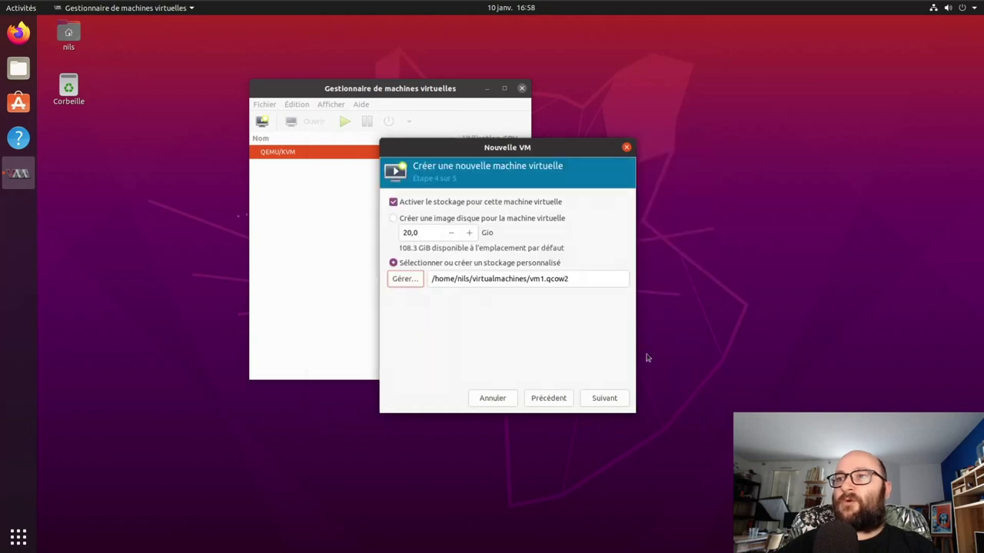
Step: Finish creating the virtual machine under the name vm1, on the 'default' NAT virtual network
click(611, 398)
click(520, 220)
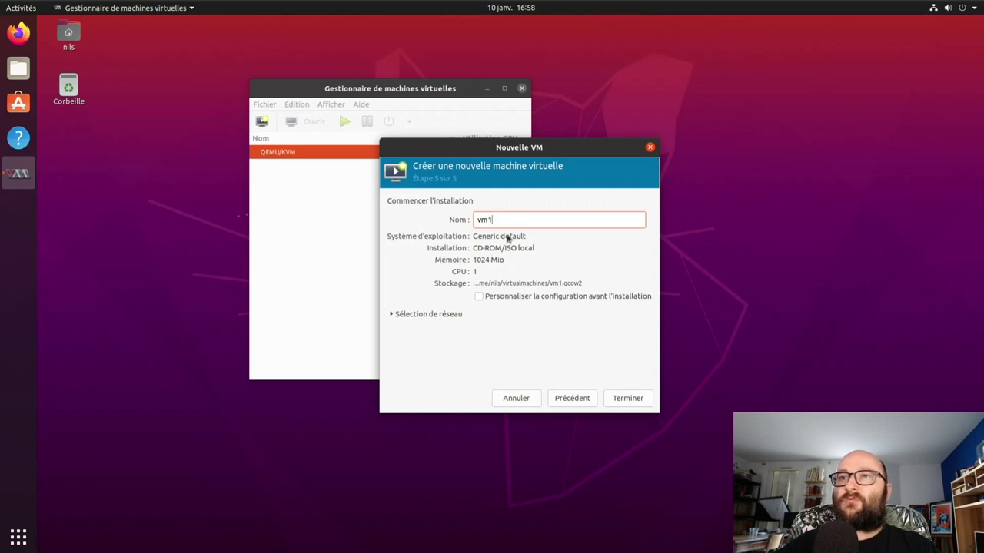
click(436, 314)
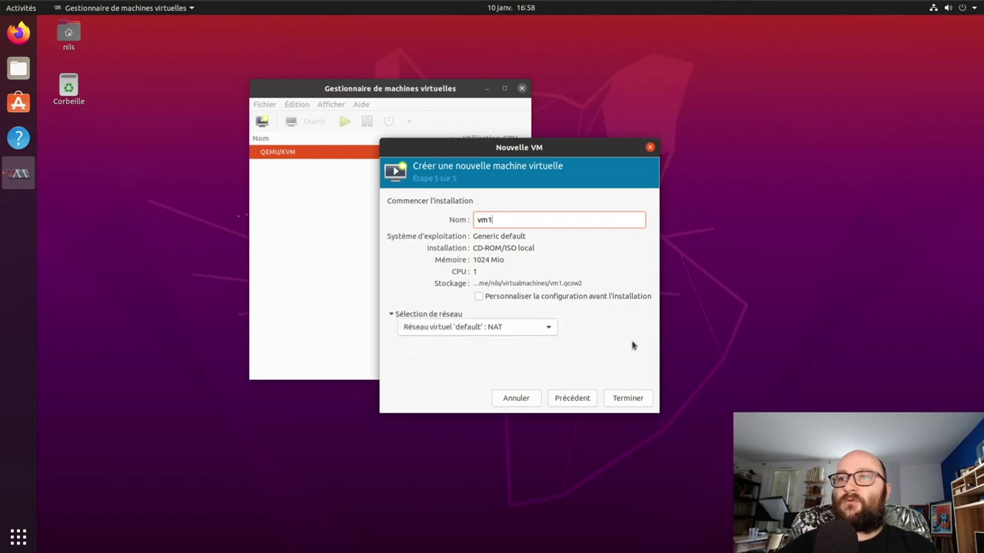
click(634, 400)
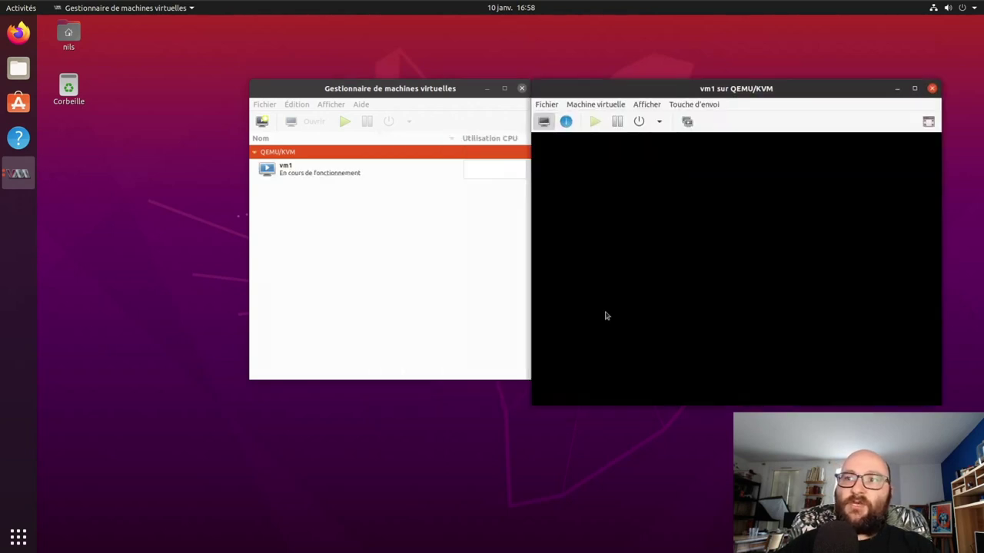
Step: Boot vm1 into GParted Live (Default settings, KMS with large font & To RAM) and reposition its window on the desktop
click(604, 316)
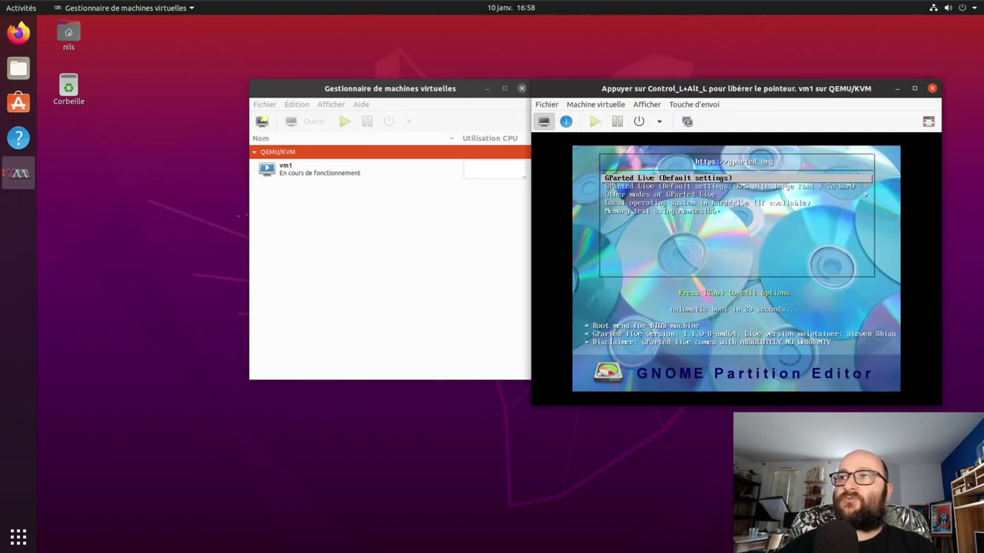
key(Down)
key(Up)
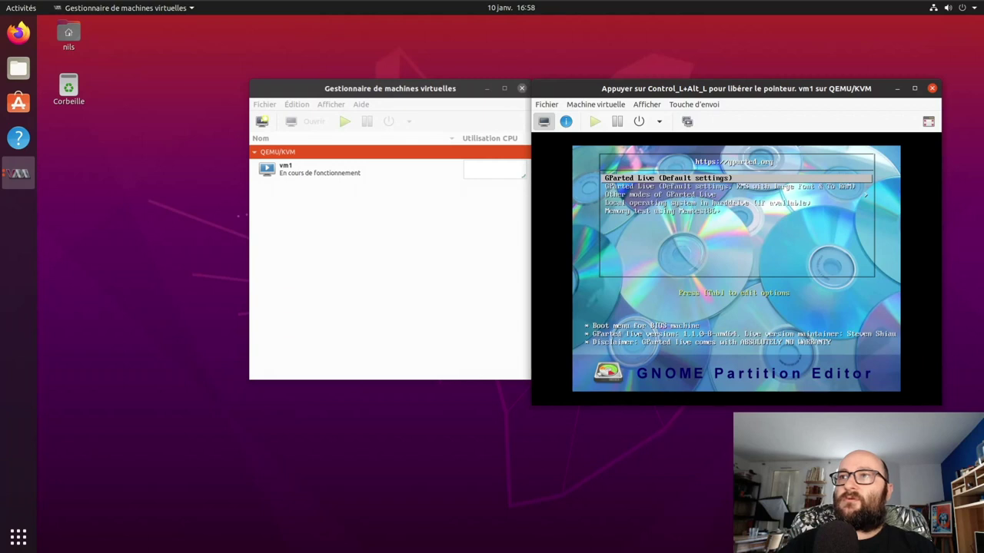
key(Down)
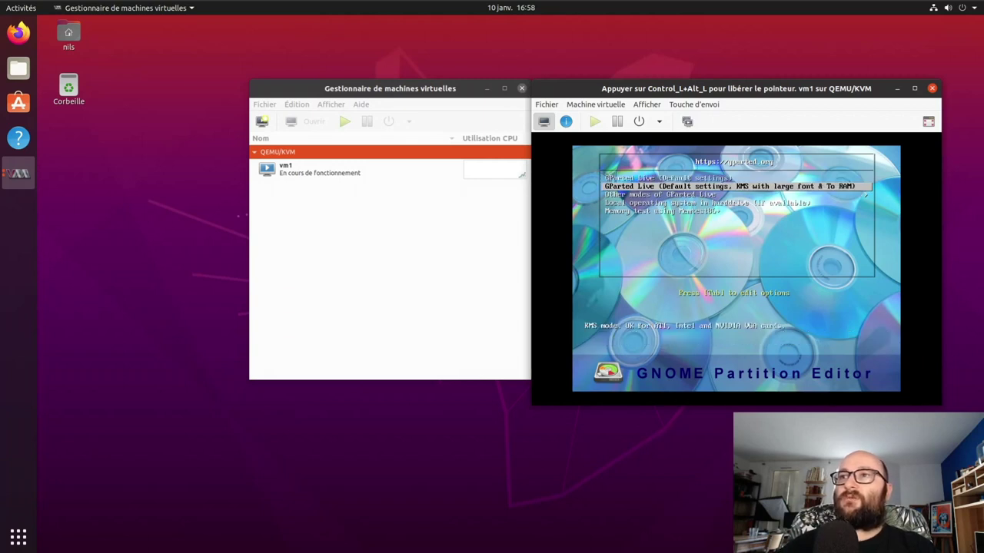
key(ctrl+alt)
drag(691, 88, 493, 100)
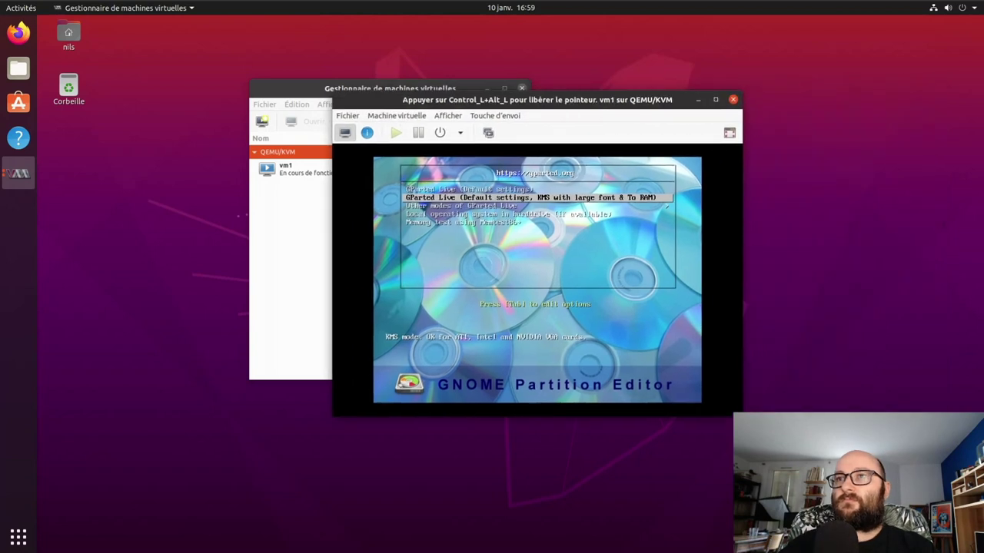
key(Return)
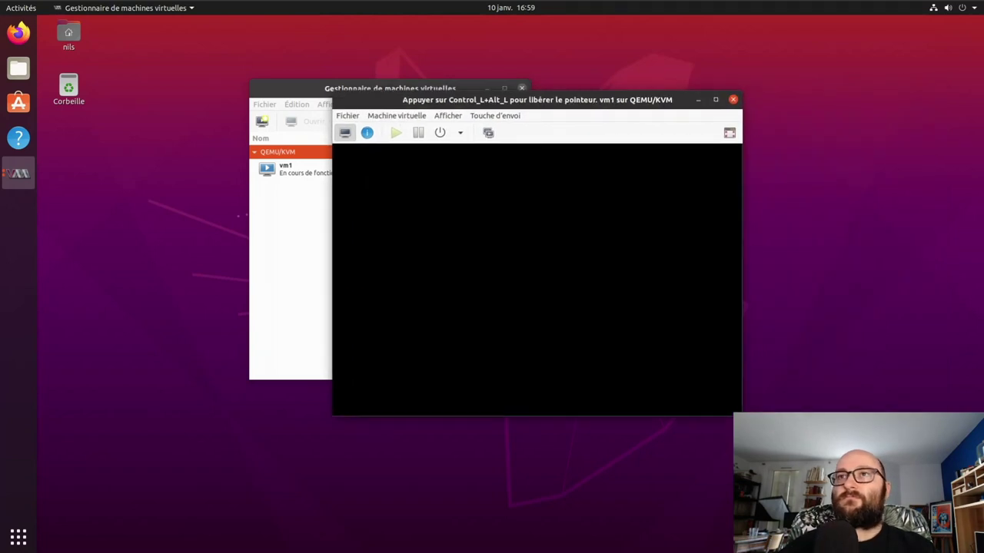
key(ctrl+alt)
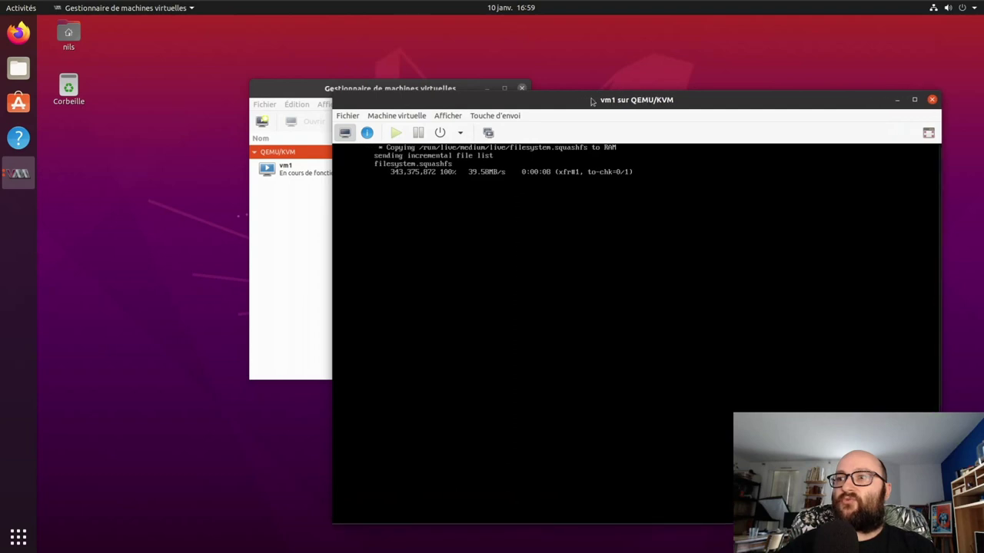
drag(578, 100, 411, 53)
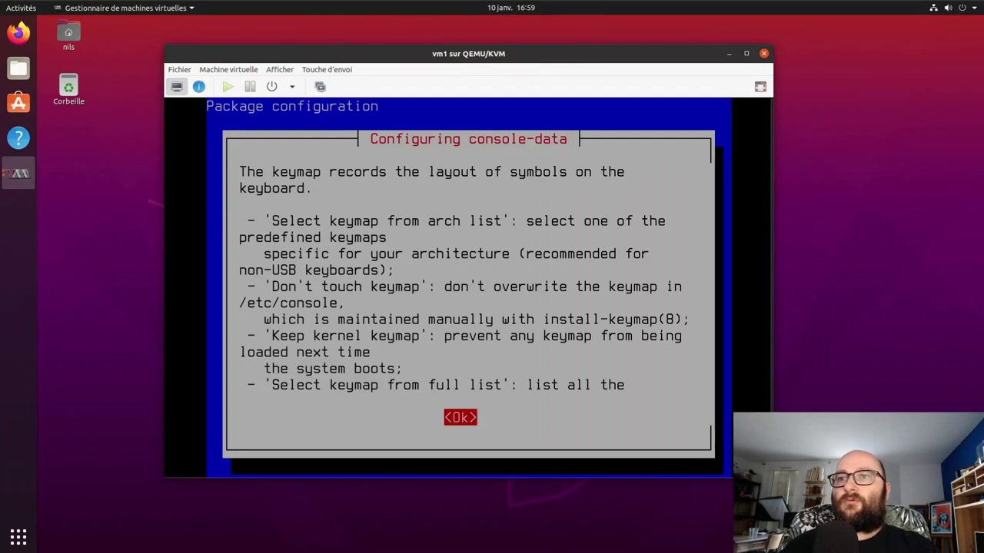
Step: Choose to select the console keymap from the arch list and pick the azerty layout family
key(Return)
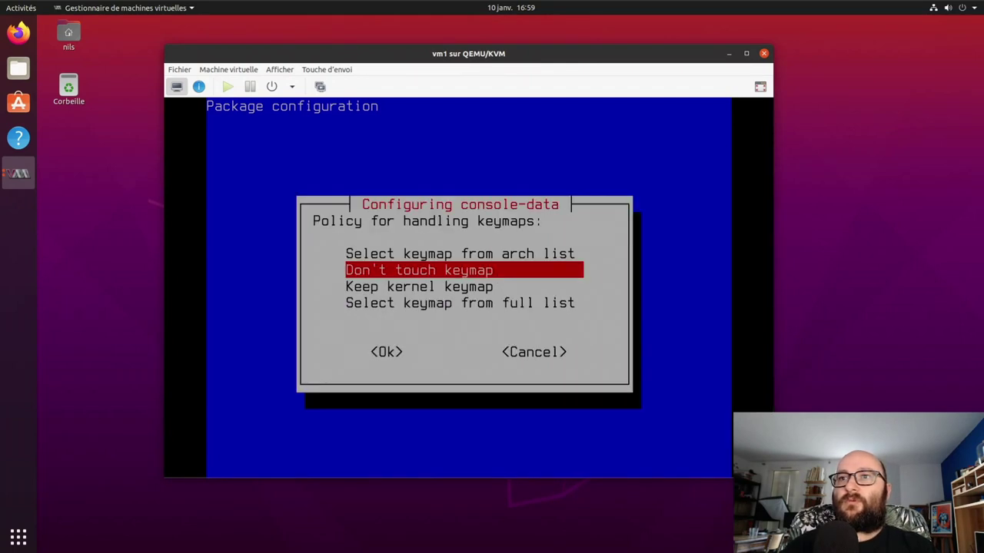
key(Up)
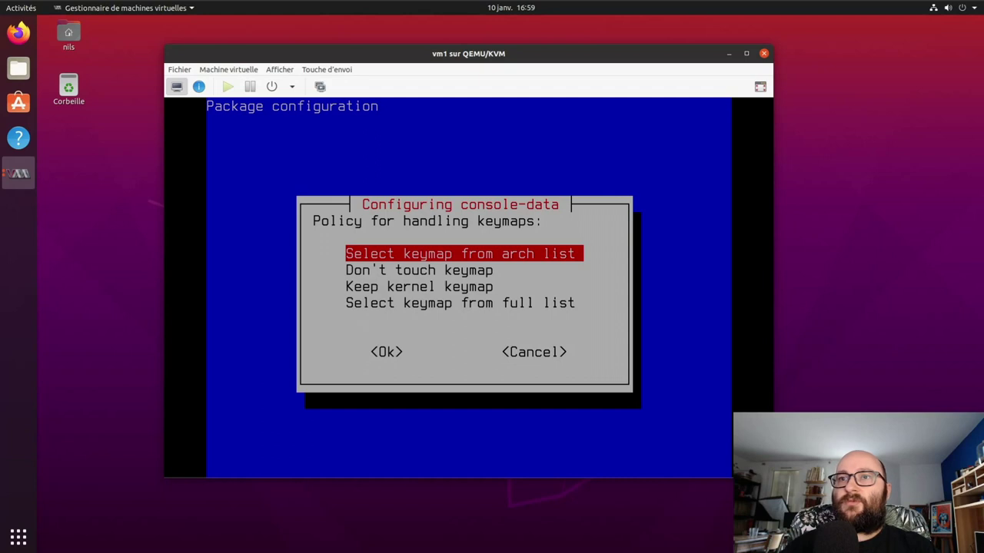
key(Return)
key(Up)
key(Up)
key(Up)
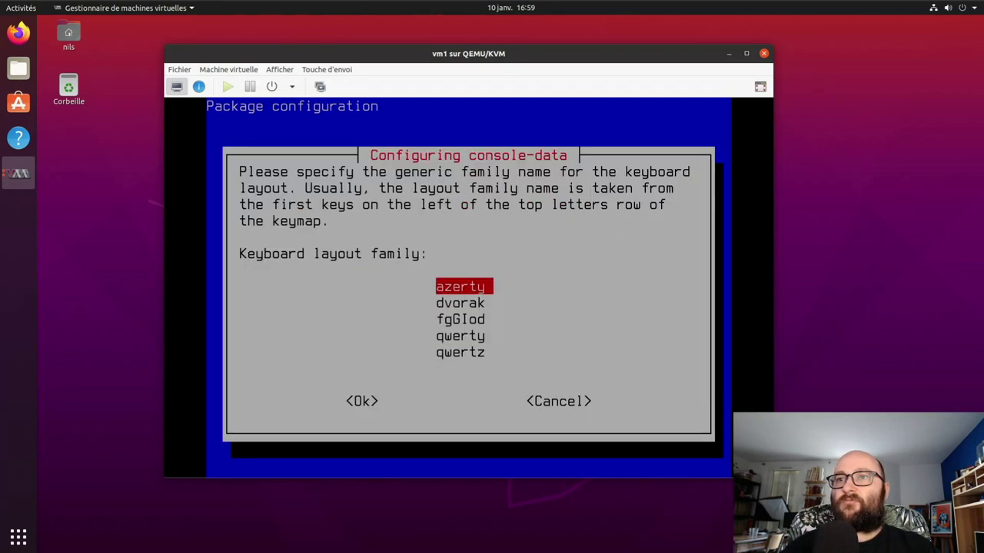
key(Tab)
key(Return)
Step: Set the keyboard layout to French with the variant With Euro (latin 9)
key(Down)
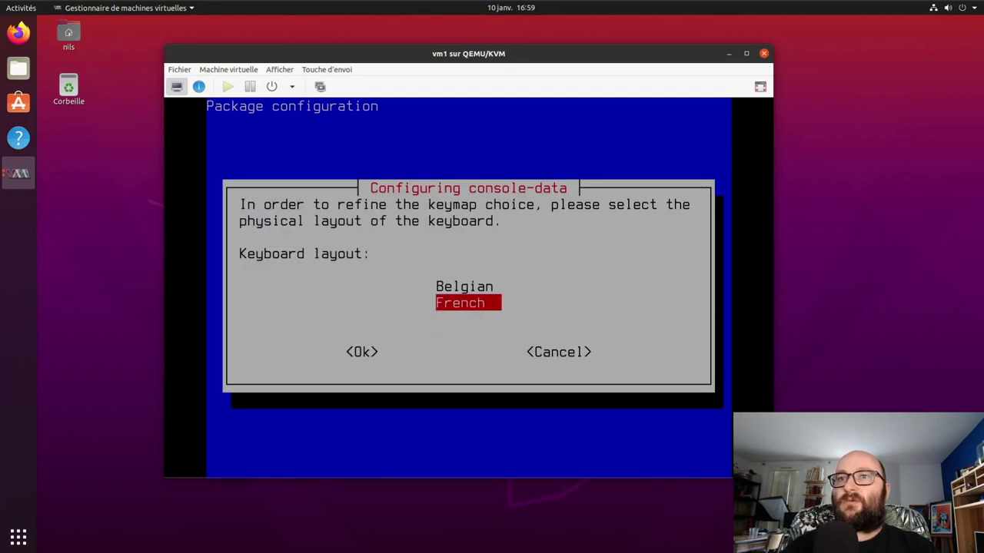
key(Tab)
key(Return)
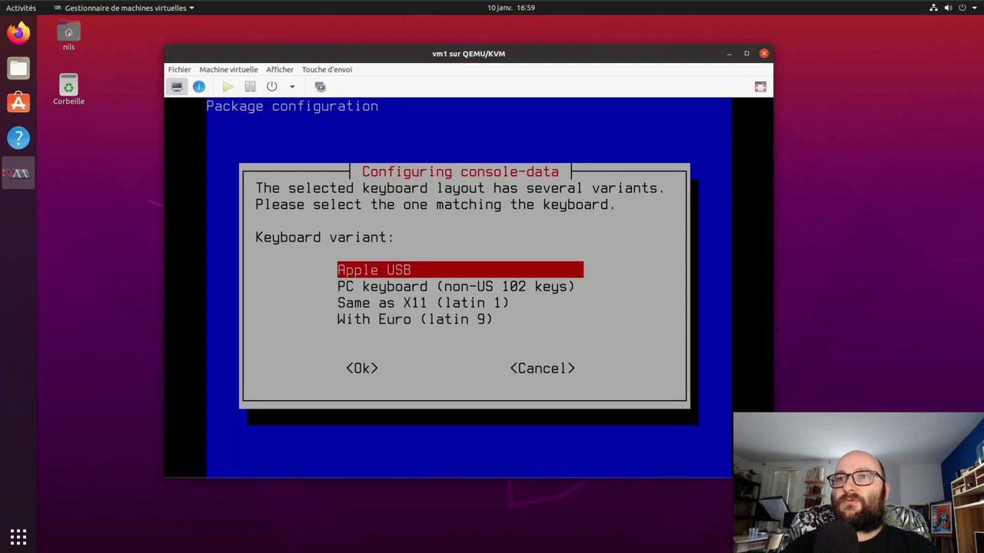
key(Down)
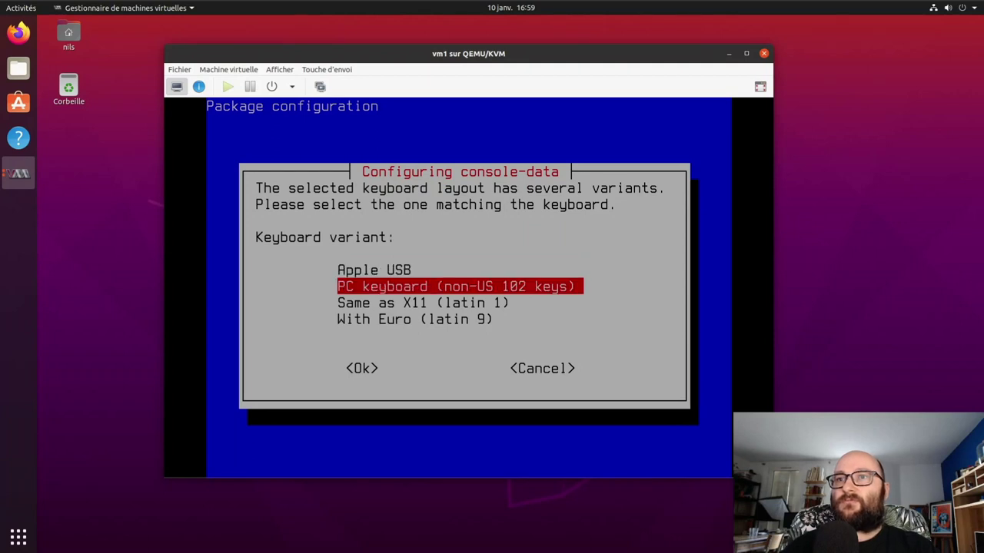
key(Down)
key(Down)
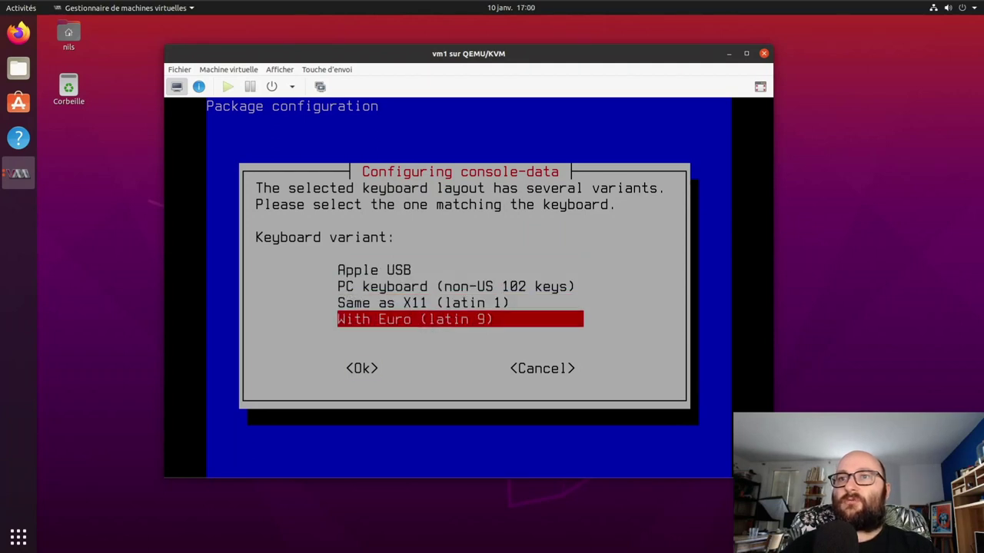
key(Tab)
key(Return)
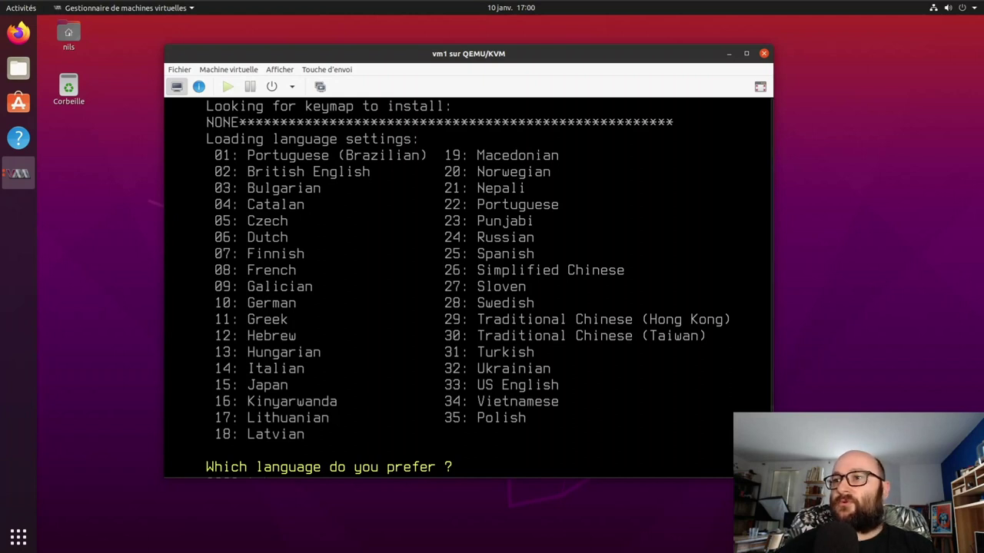
Step: Enlarge the vm1 window, choose language 08 (French) and start GParted automatically with mode 0
drag(774, 477, 820, 524)
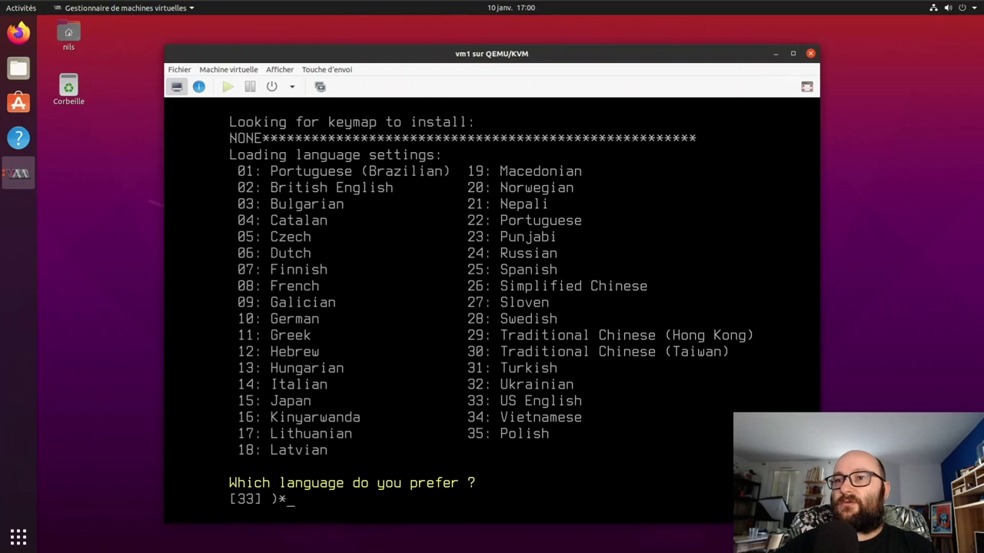
text(0)
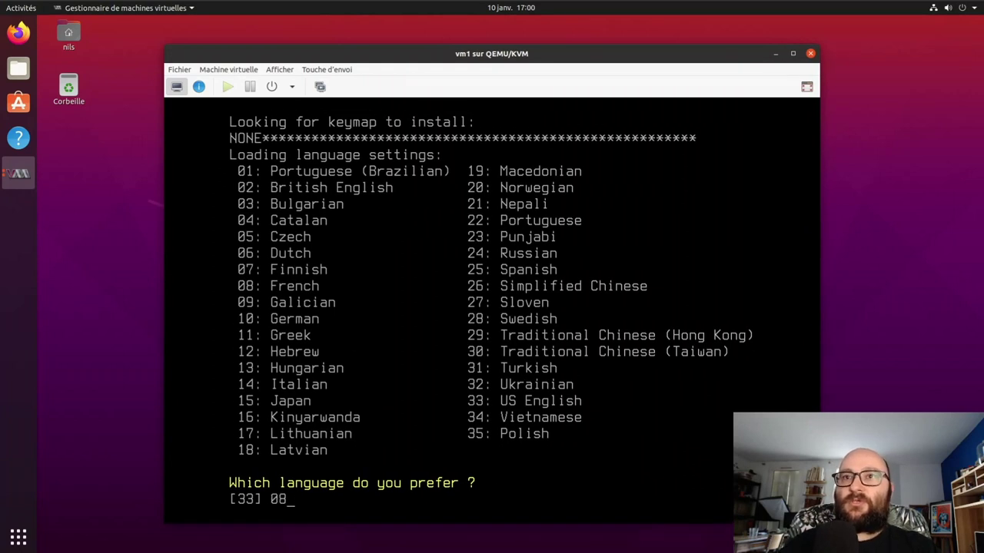
text(8)
key(Return)
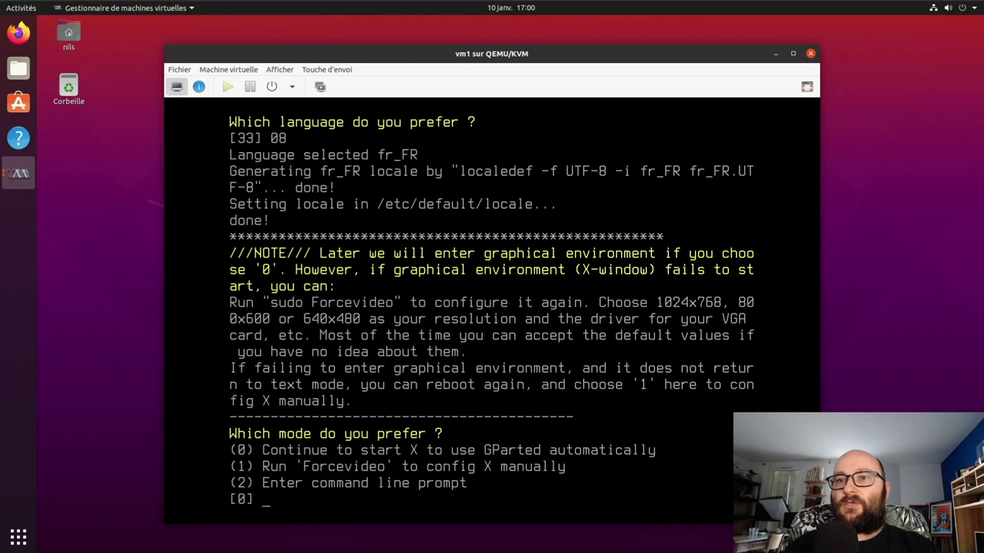
text(0)
key(Return)
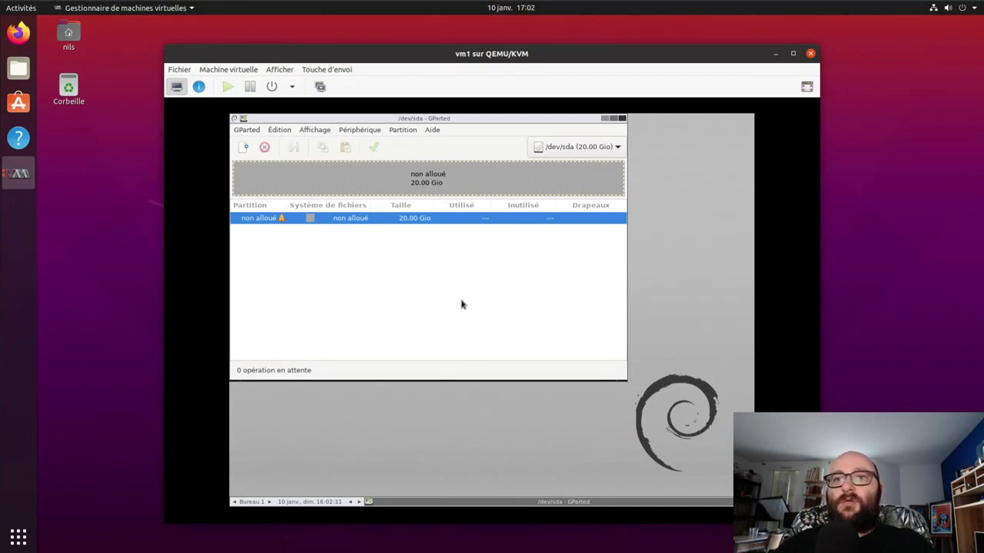
Step: Close GParted in the guest and check the live desktop's exit options without choosing any
click(623, 120)
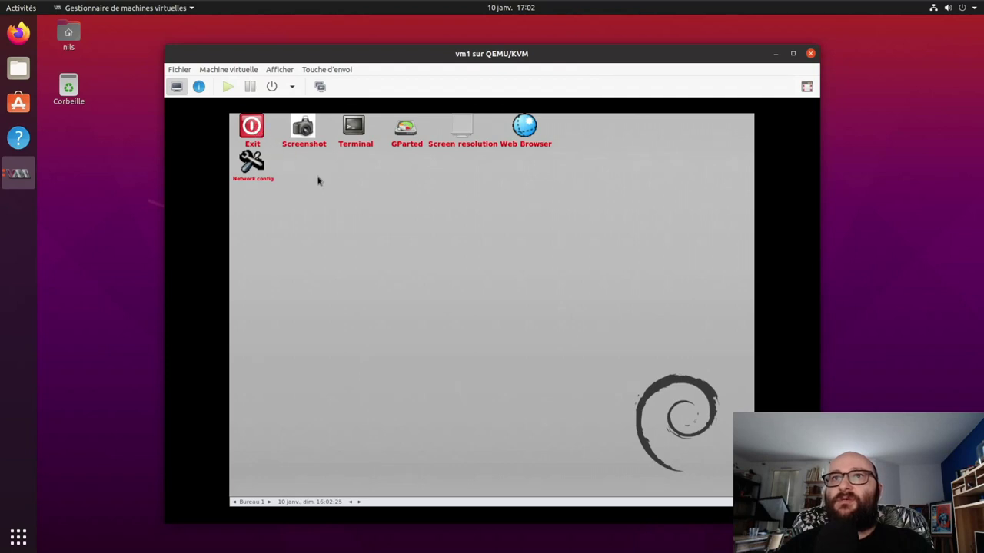
double_click(253, 127)
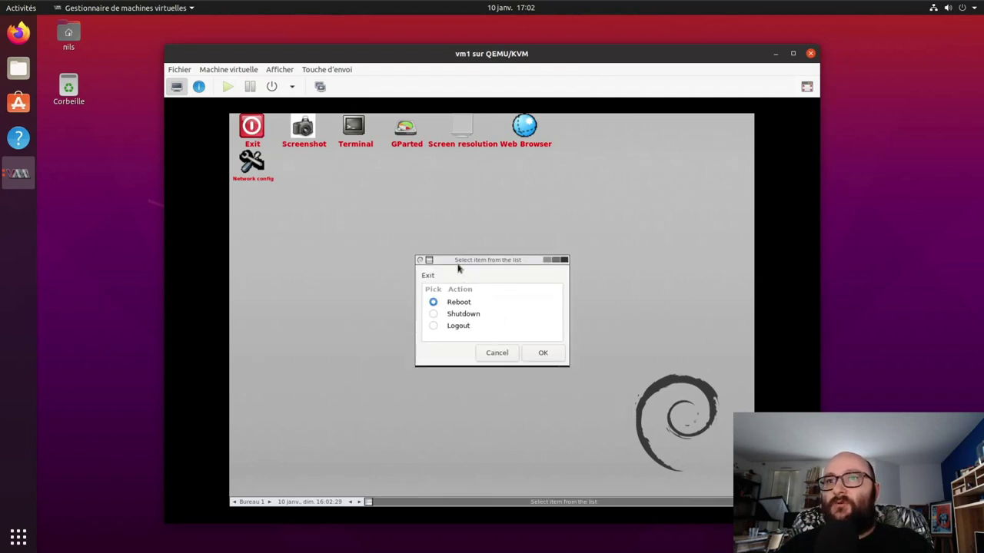
click(501, 352)
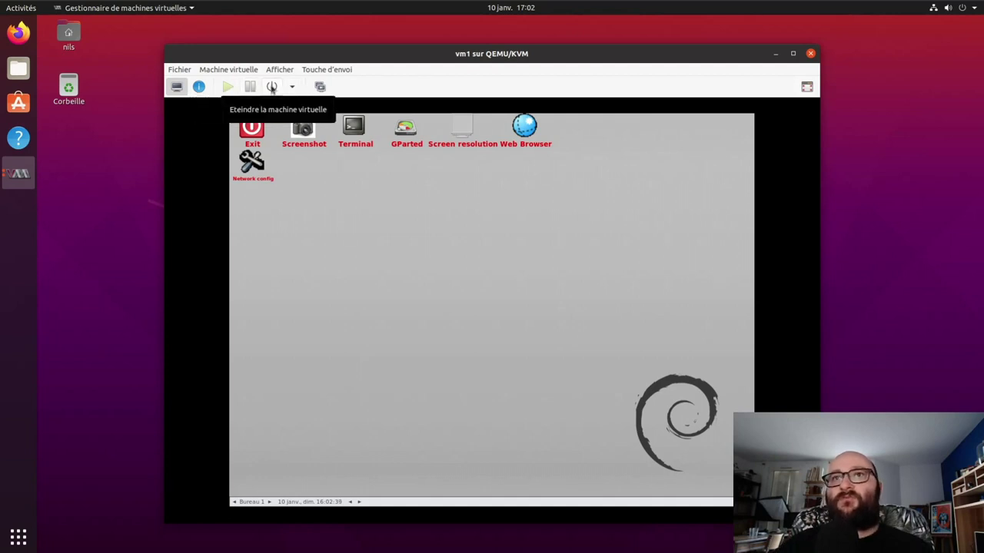
Step: Shut down vm1 from the host with the Éteindre command and close its window
click(293, 87)
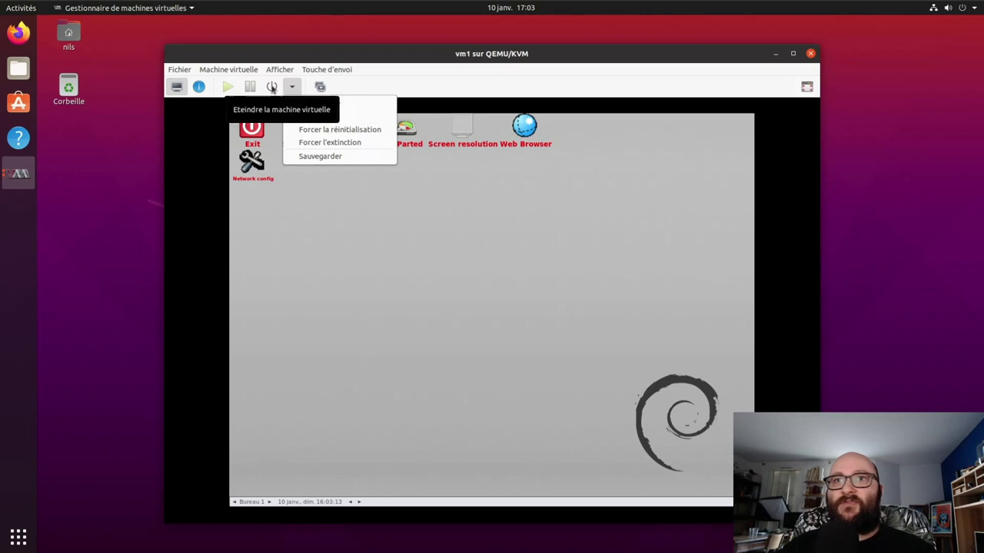
click(272, 87)
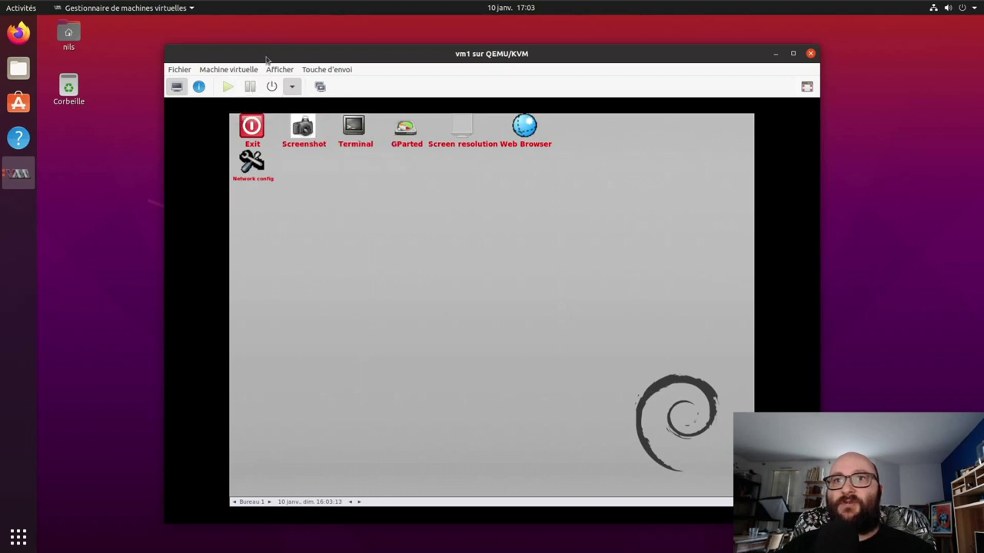
click(292, 87)
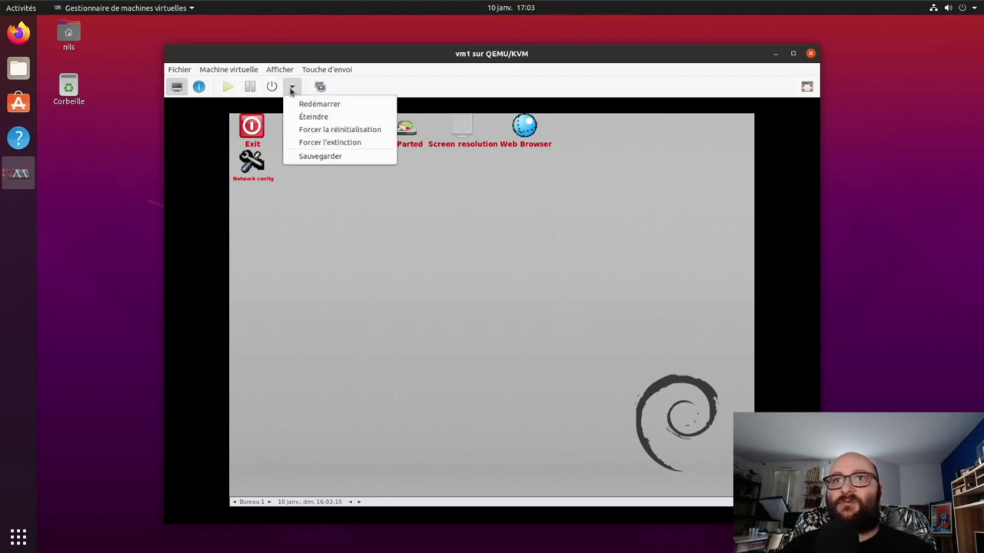
click(313, 117)
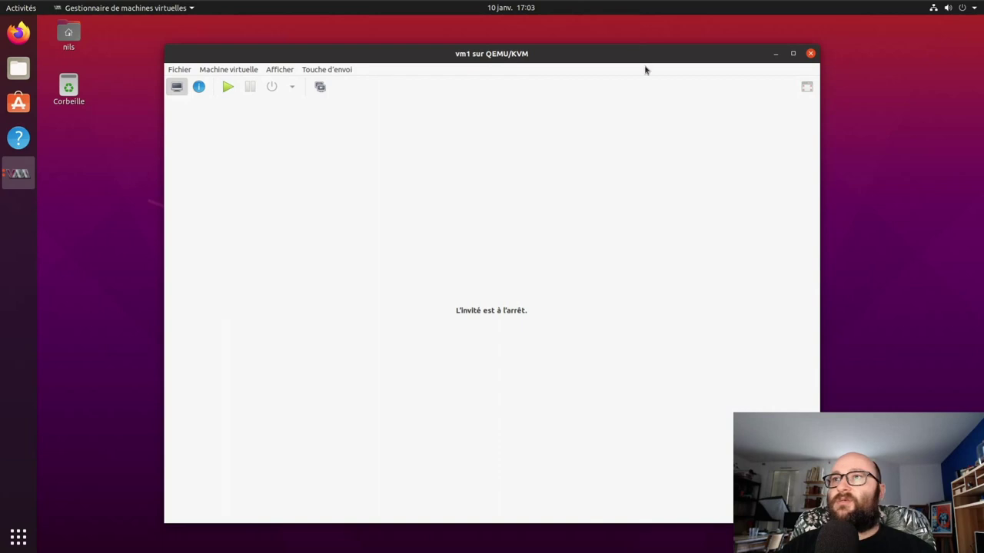
click(811, 54)
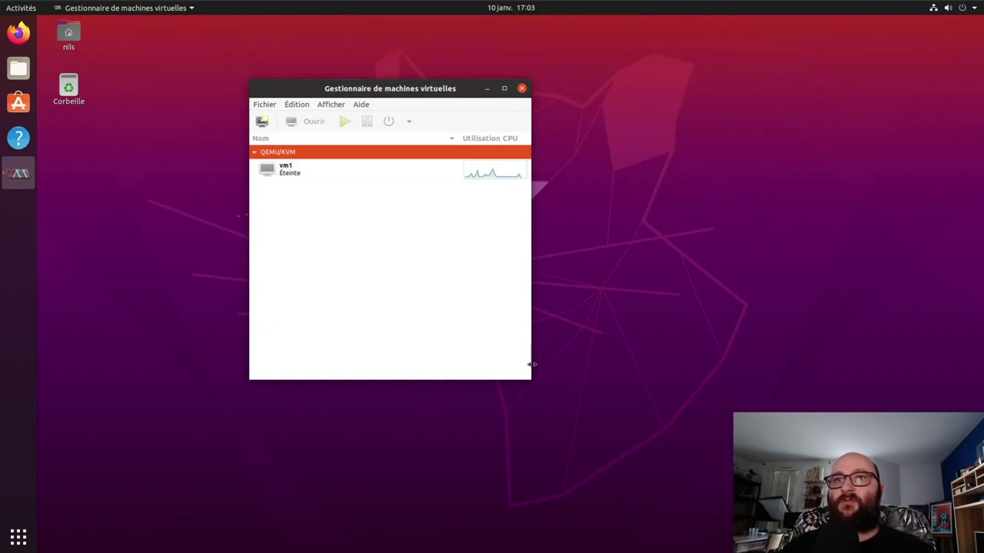
Step: Widen the manager window and add the host CPU usage graph (Utilisation CPU de l'hôte) to the machine list
drag(530, 378, 601, 381)
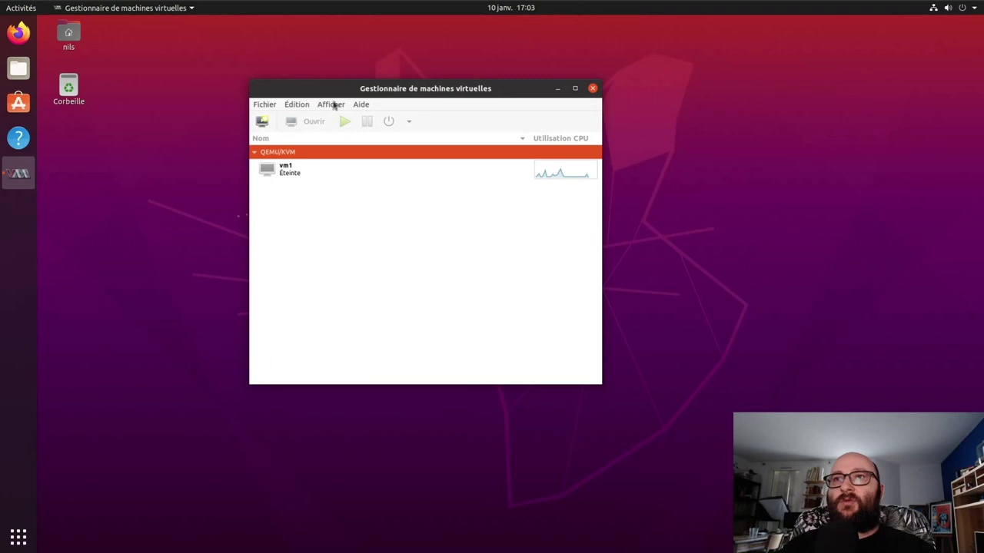
click(329, 107)
mouse_move(331, 117)
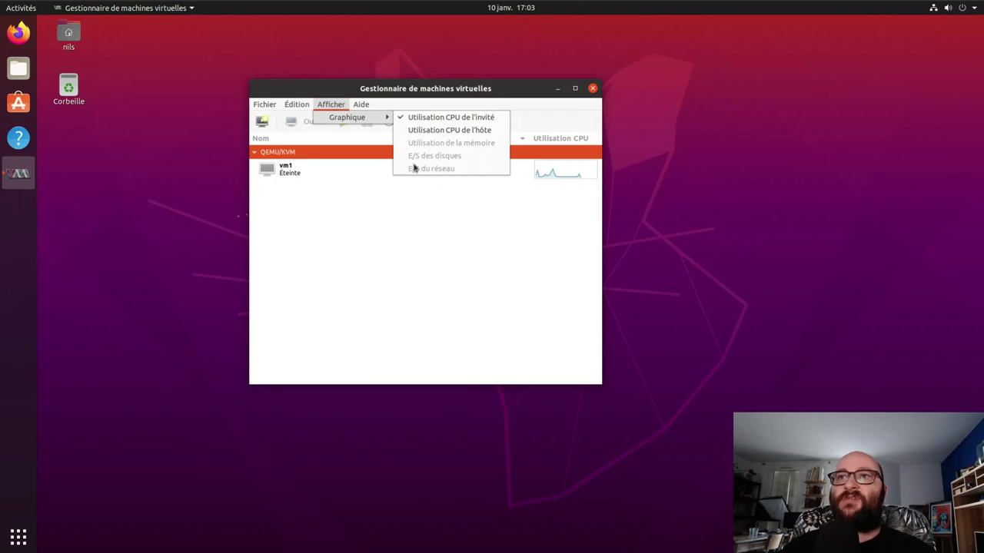
click(428, 132)
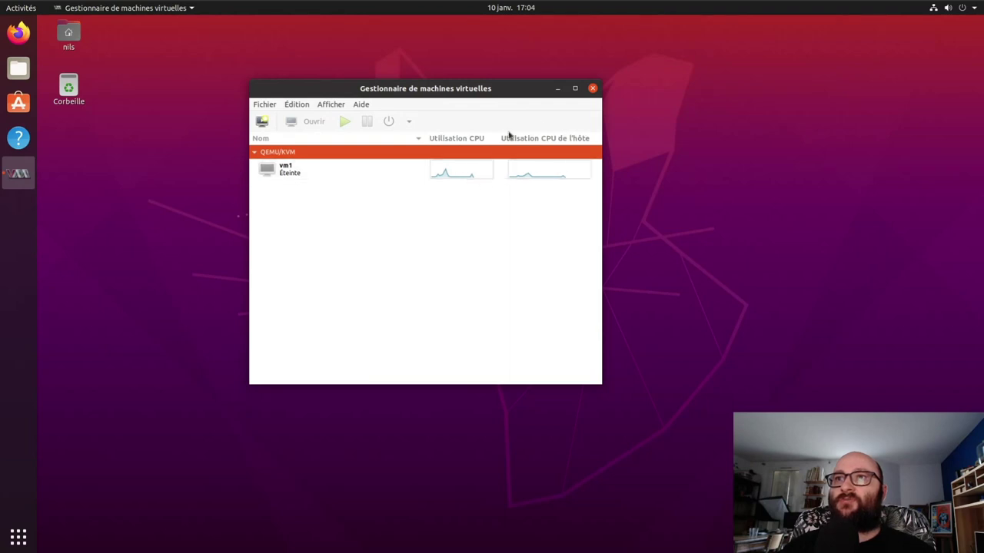
Step: Open vm1 to examine its virtual hardware details, then close its window
click(312, 176)
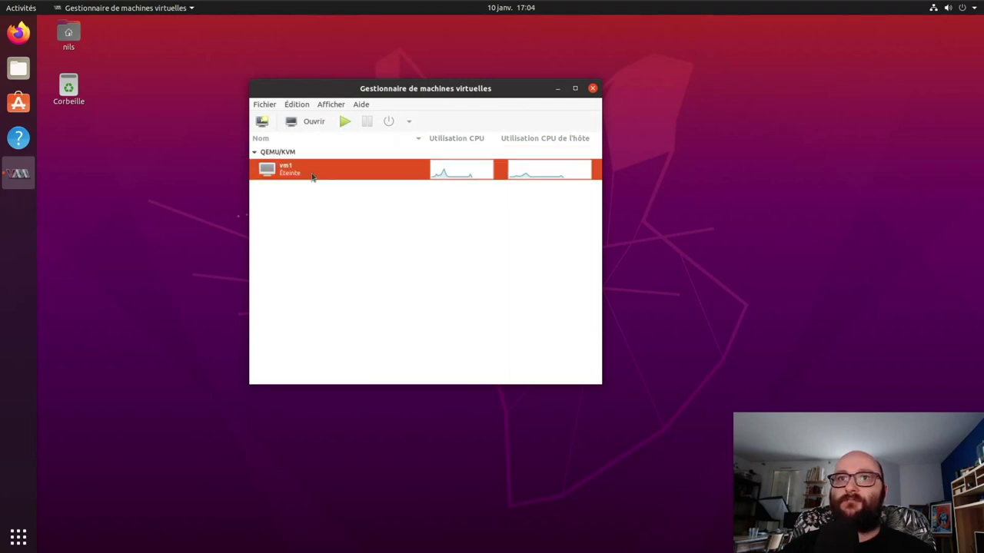
click(310, 122)
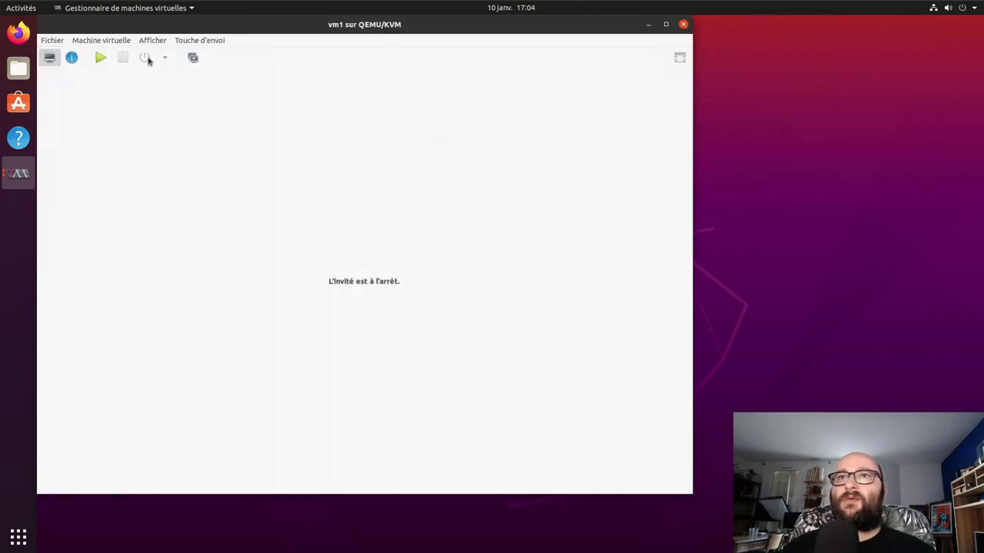
click(72, 62)
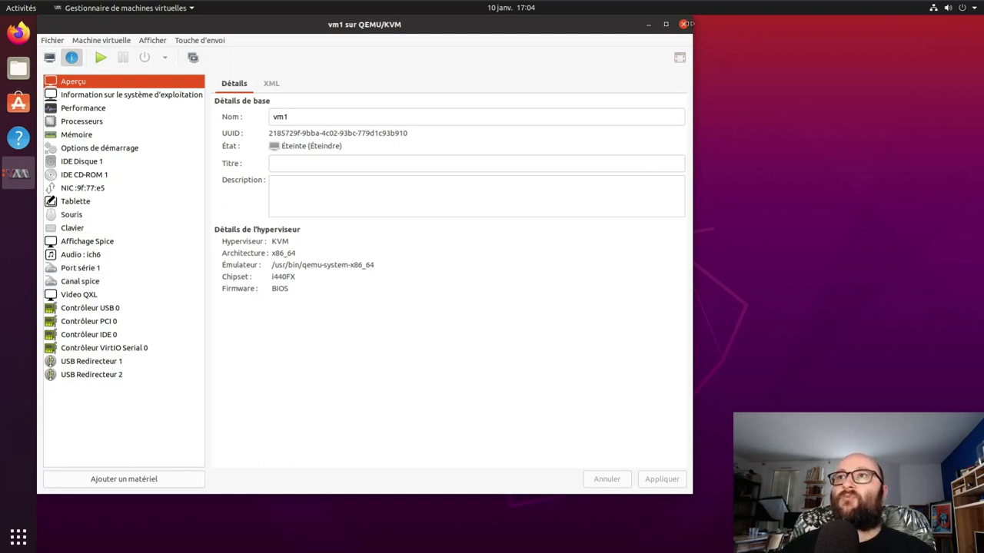
click(683, 26)
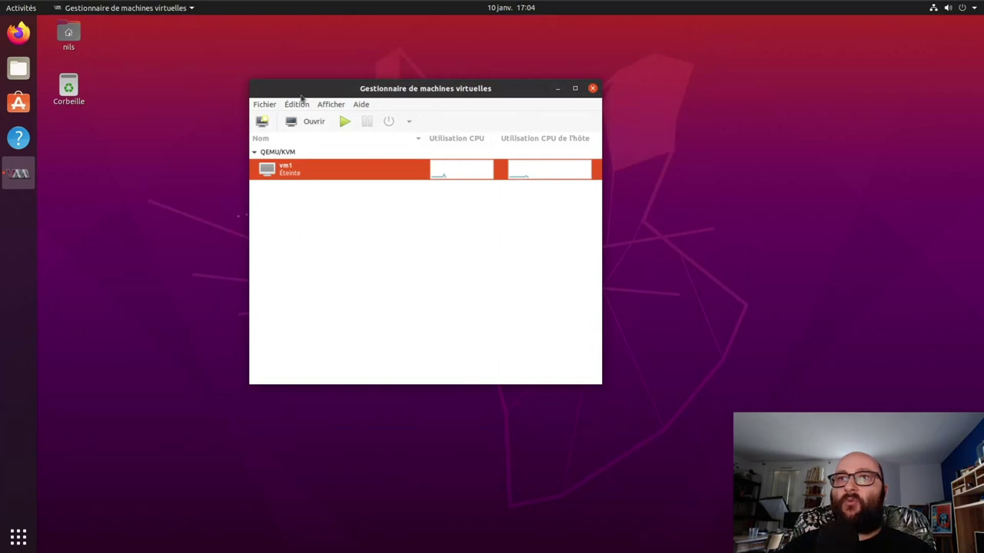
Step: Quit the virtual machine manager
click(266, 105)
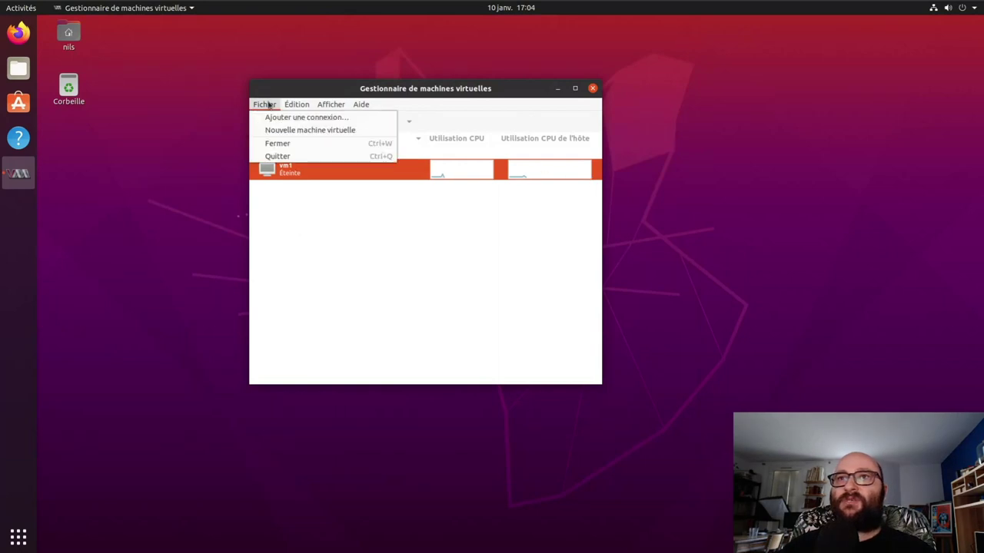
click(271, 157)
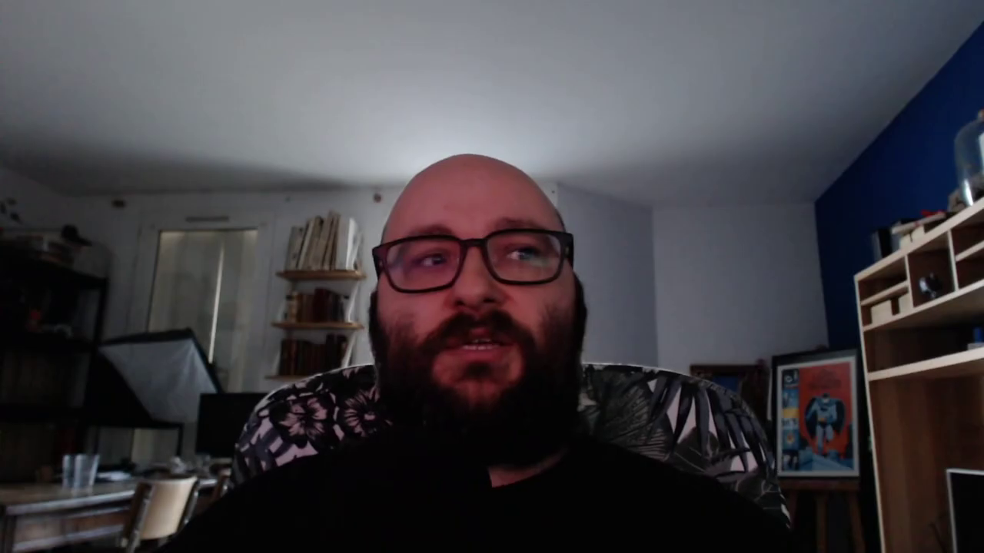